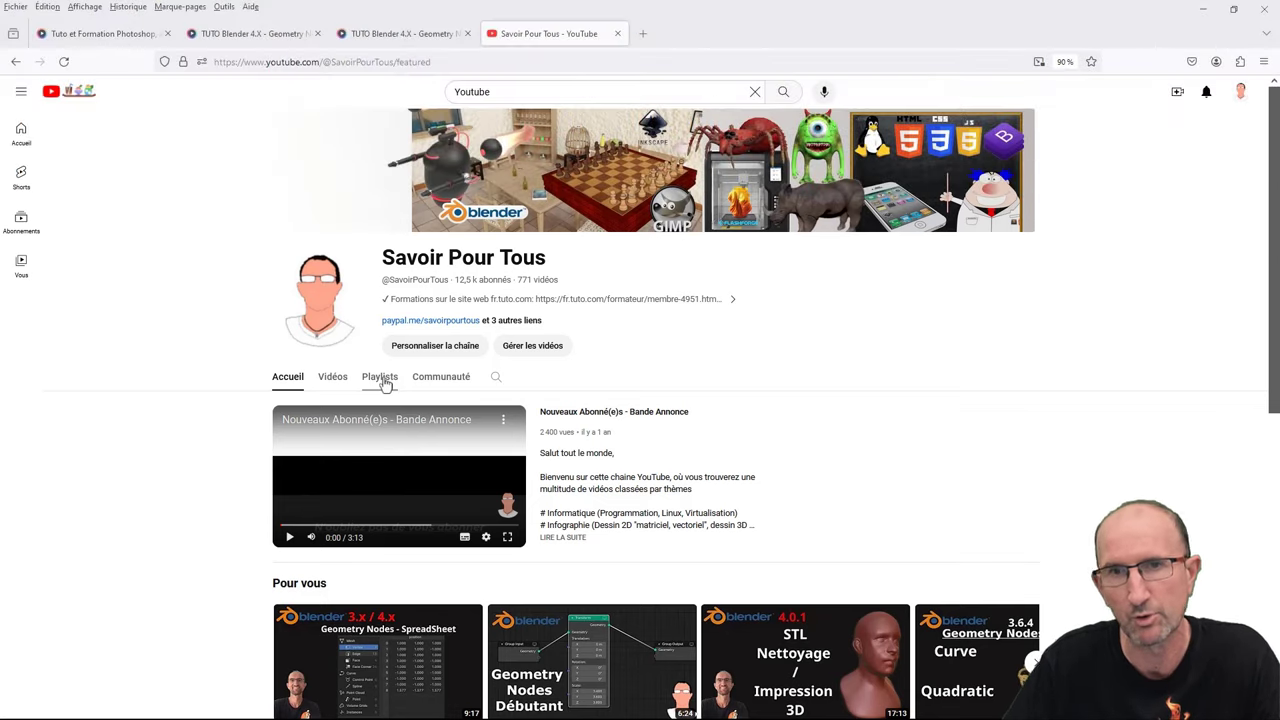
# Step: From the channel's playlists, play the Blender - Geometry Nodes playlist from 'Début sur Geometry Nodes'
pyautogui.click(382, 379)
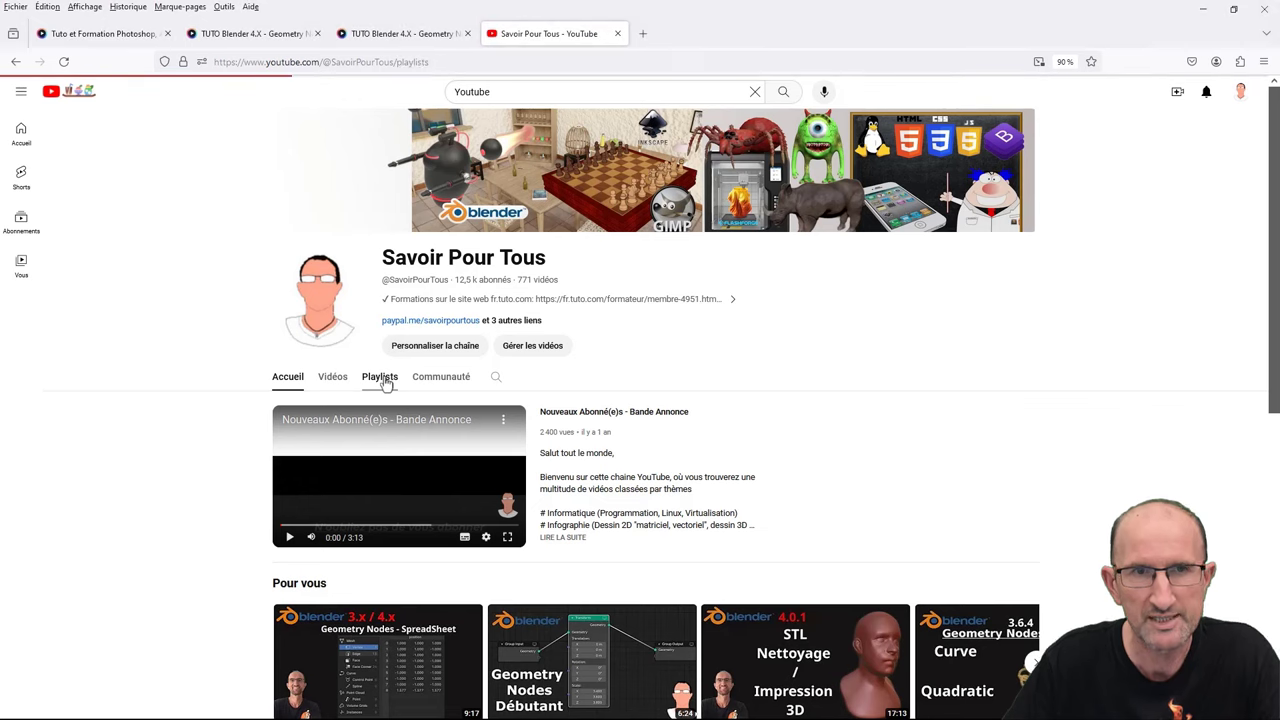
pyautogui.scroll(-2, 540, 459)
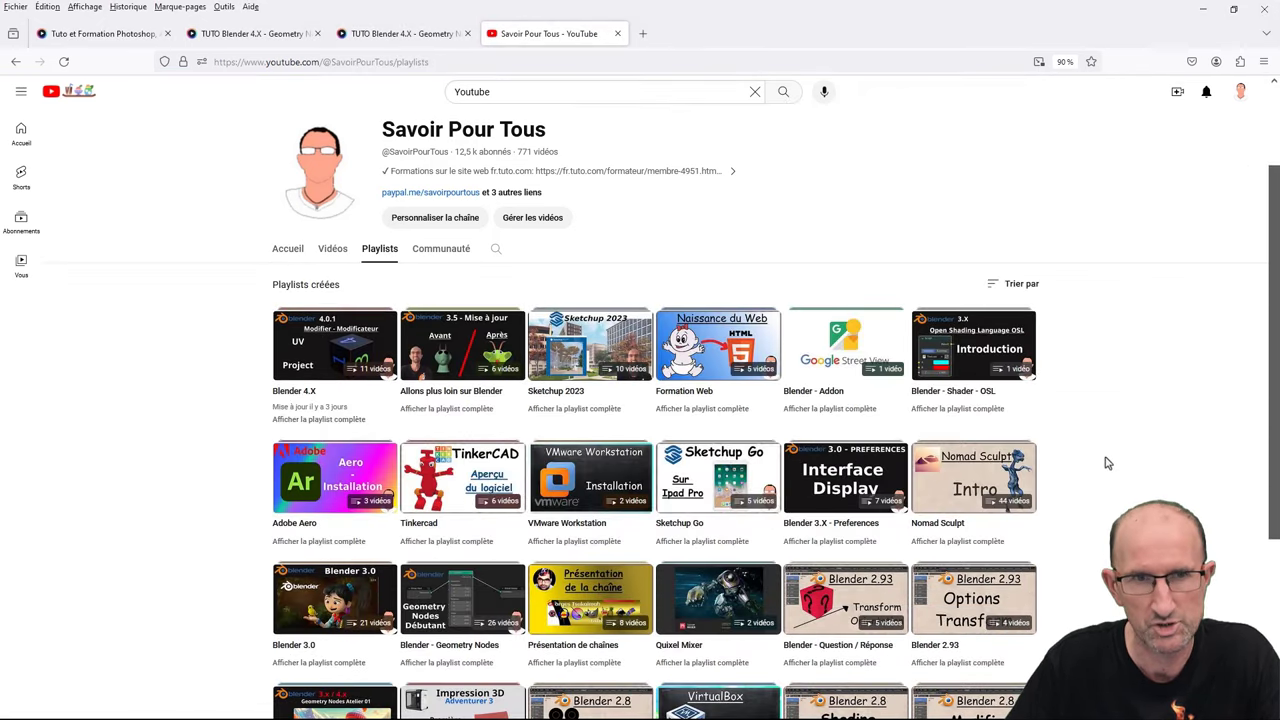
pyautogui.scroll(-2, 1108, 463)
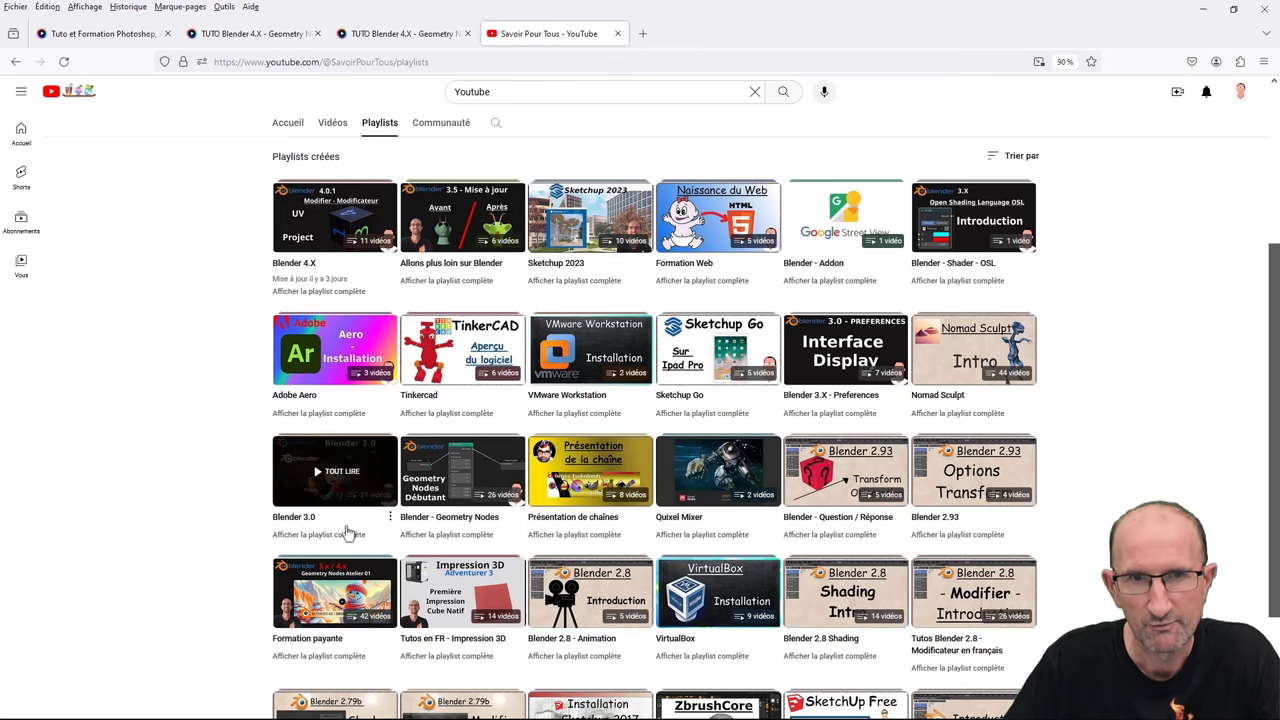
pyautogui.click(468, 522)
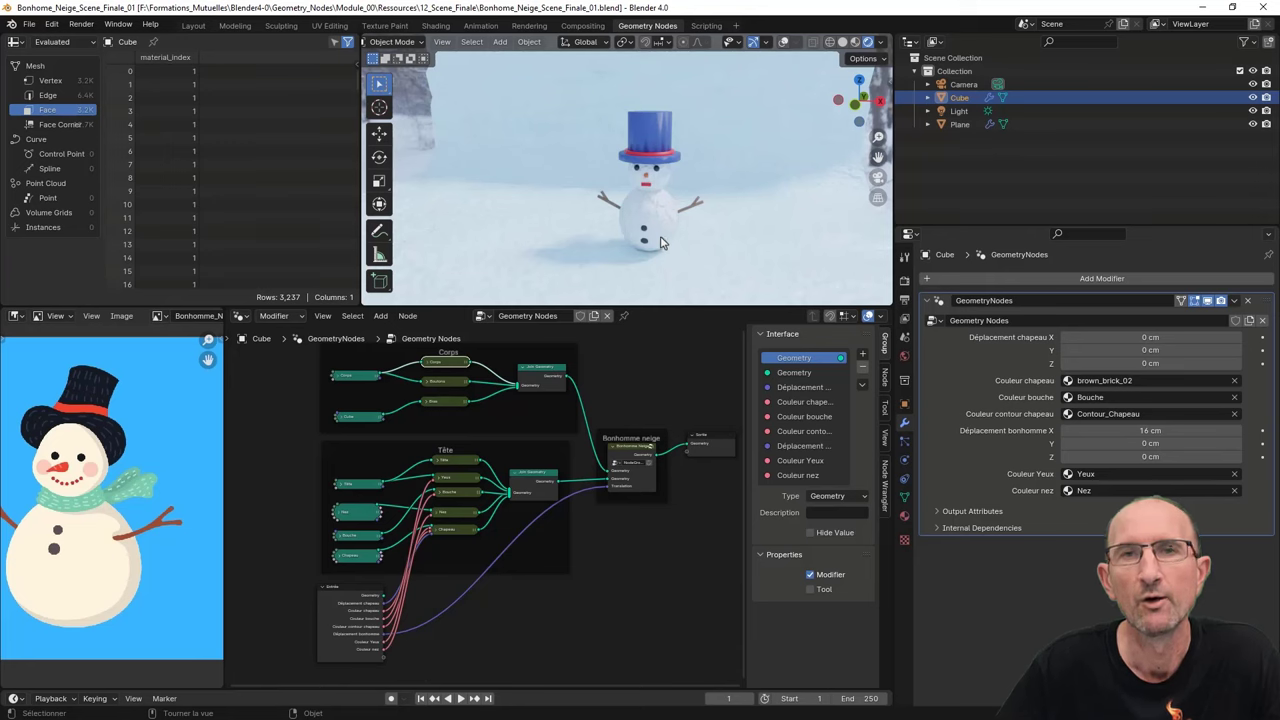
pyautogui.moveTo(686, 236); pyautogui.dragTo(648, 229, button='middle')
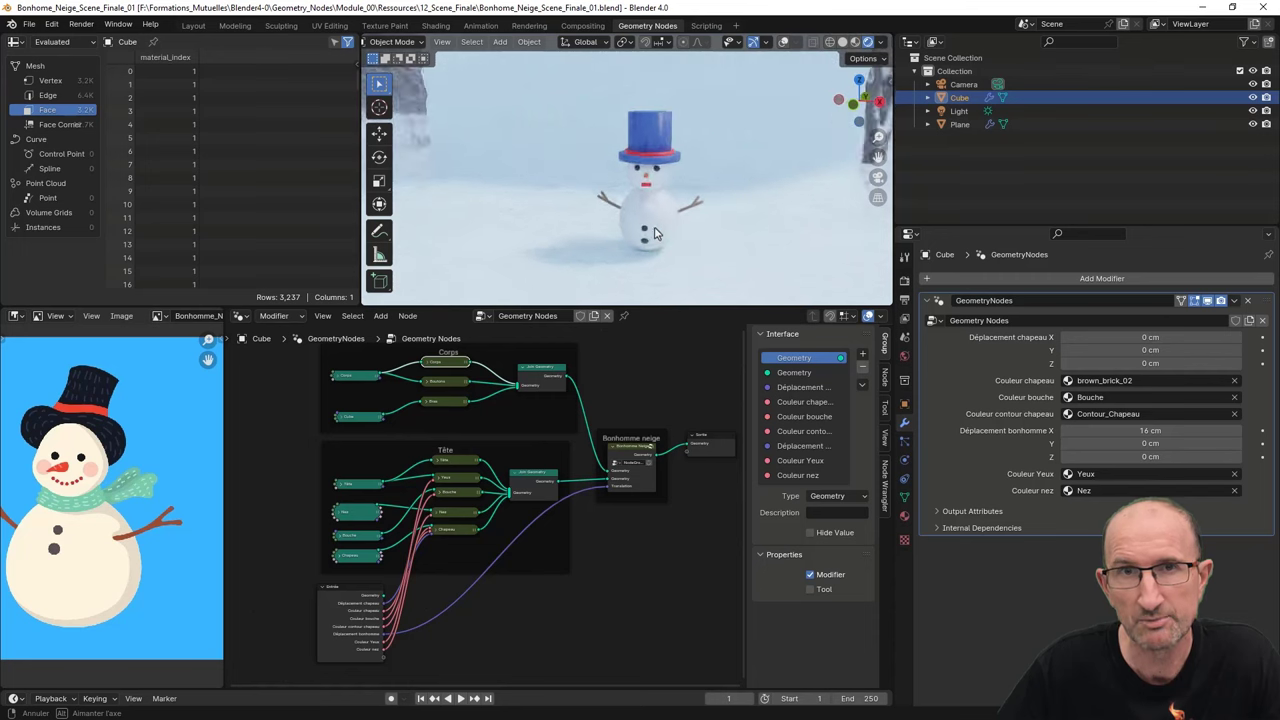
pyautogui.scroll(2, 648, 229)
pyautogui.scroll(3, 672, 234)
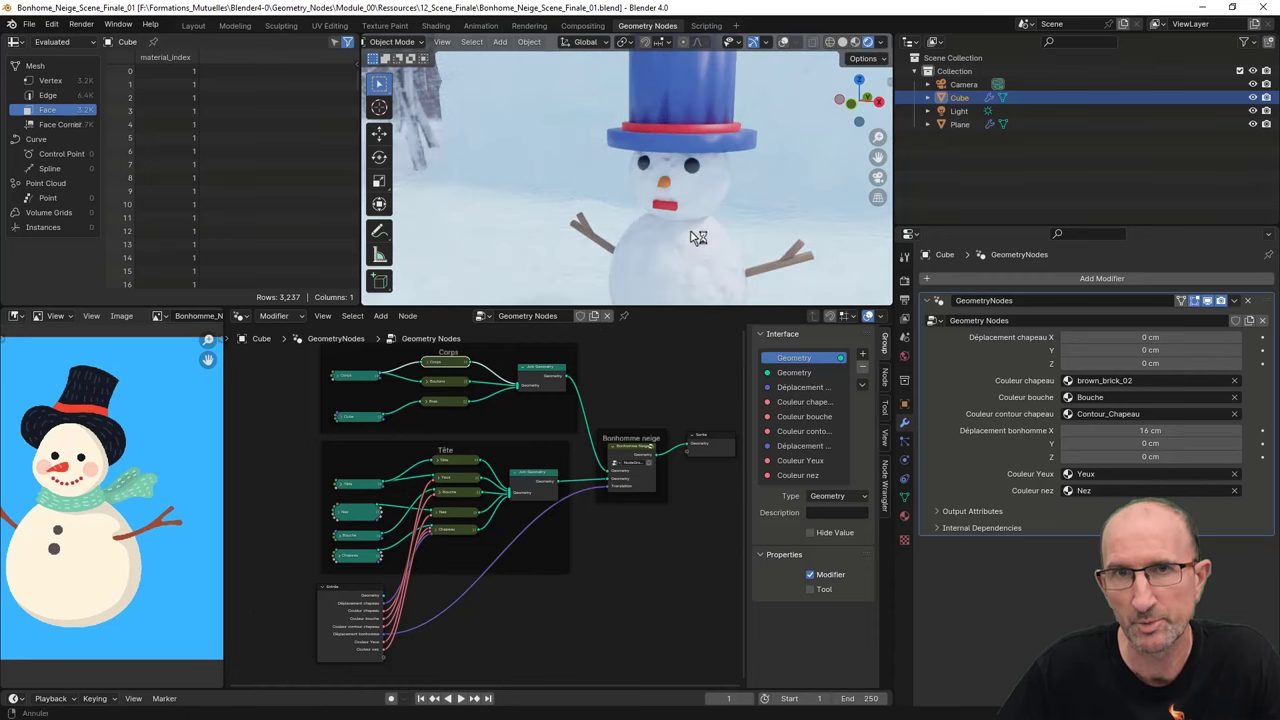
pyautogui.scroll(1, 697, 240)
pyautogui.keyDown('shift'); pyautogui.scroll(-3, 692, 166); pyautogui.keyUp('shift')
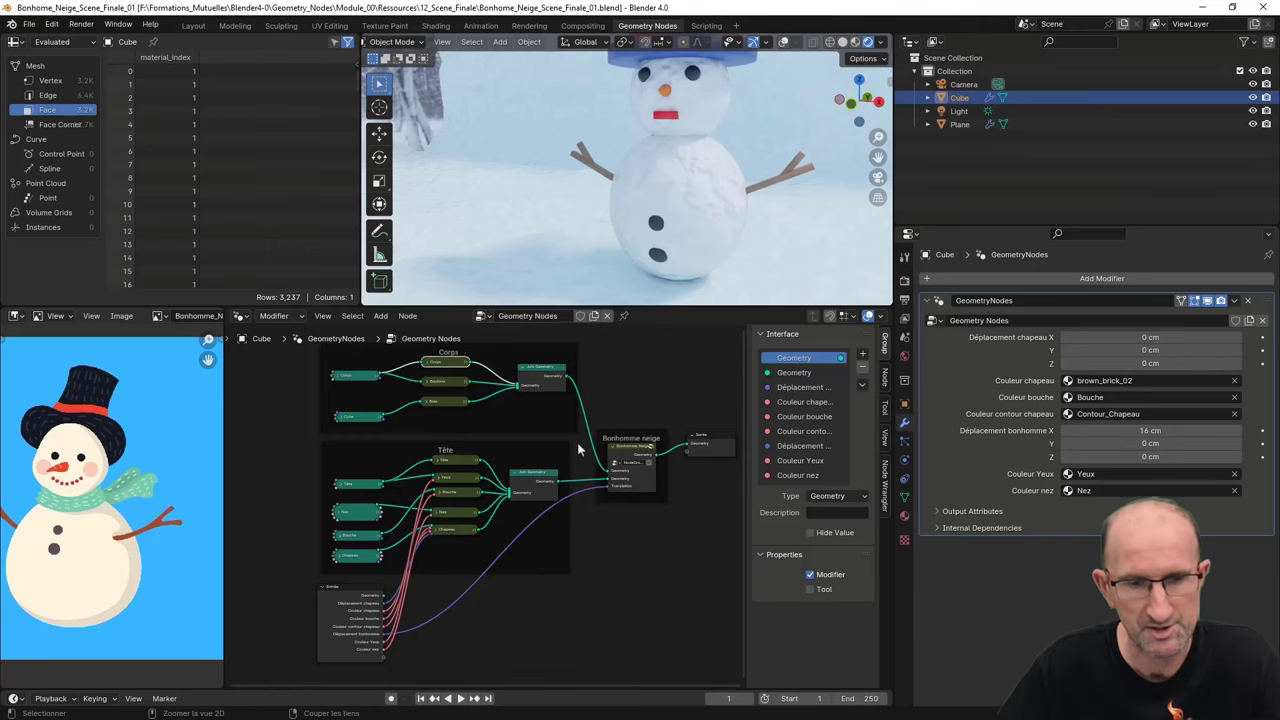
pyautogui.hotkey('ctrl', 'space')
pyautogui.moveTo(616, 356)
pyautogui.mouseDown(button='middle')
pyautogui.moveTo(634, 340)
pyautogui.moveTo(634, 294)
pyautogui.mouseUp(button='middle')
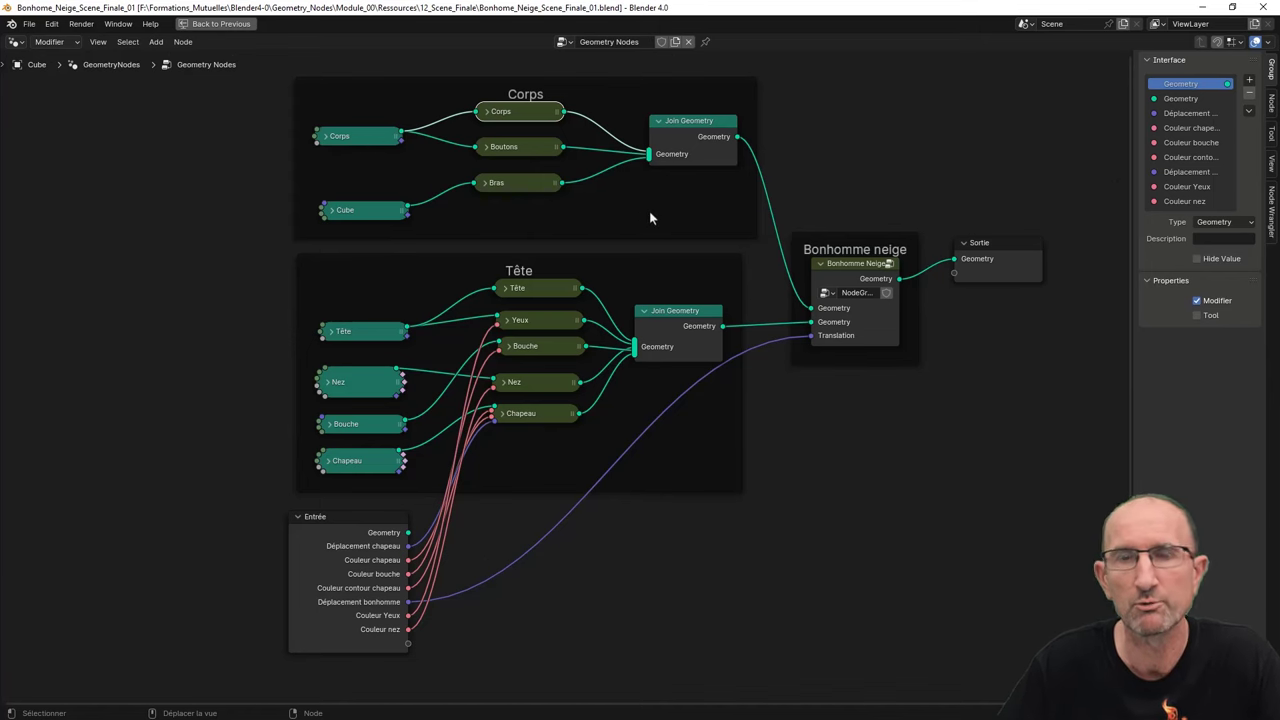
pyautogui.scroll(-1, 649, 212)
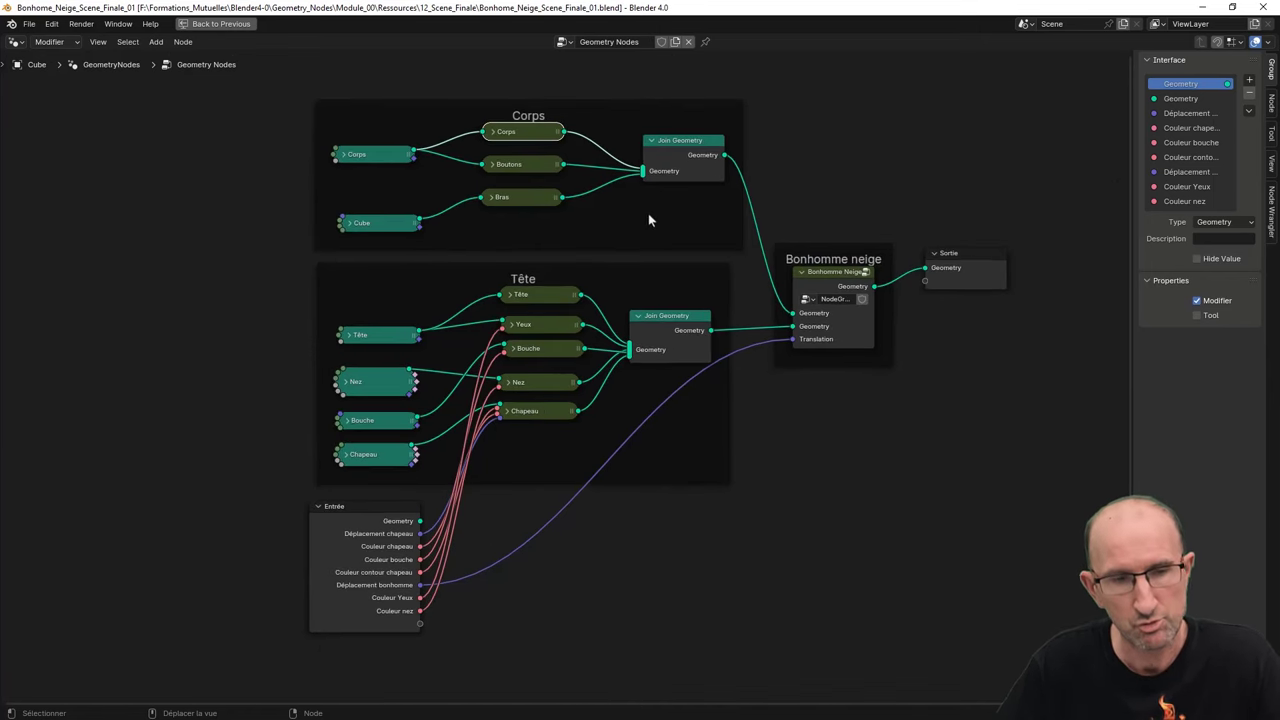
pyautogui.hotkey('ctrl', 'space')
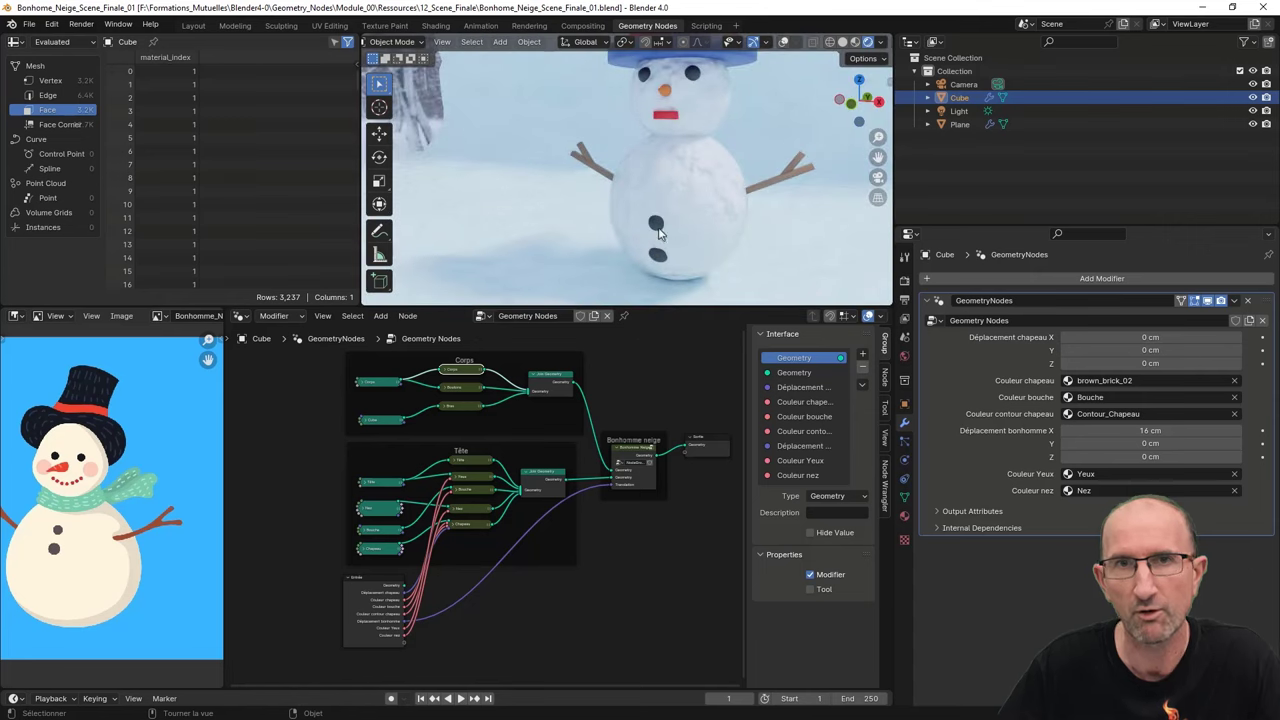
pyautogui.scroll(-3, 697, 192)
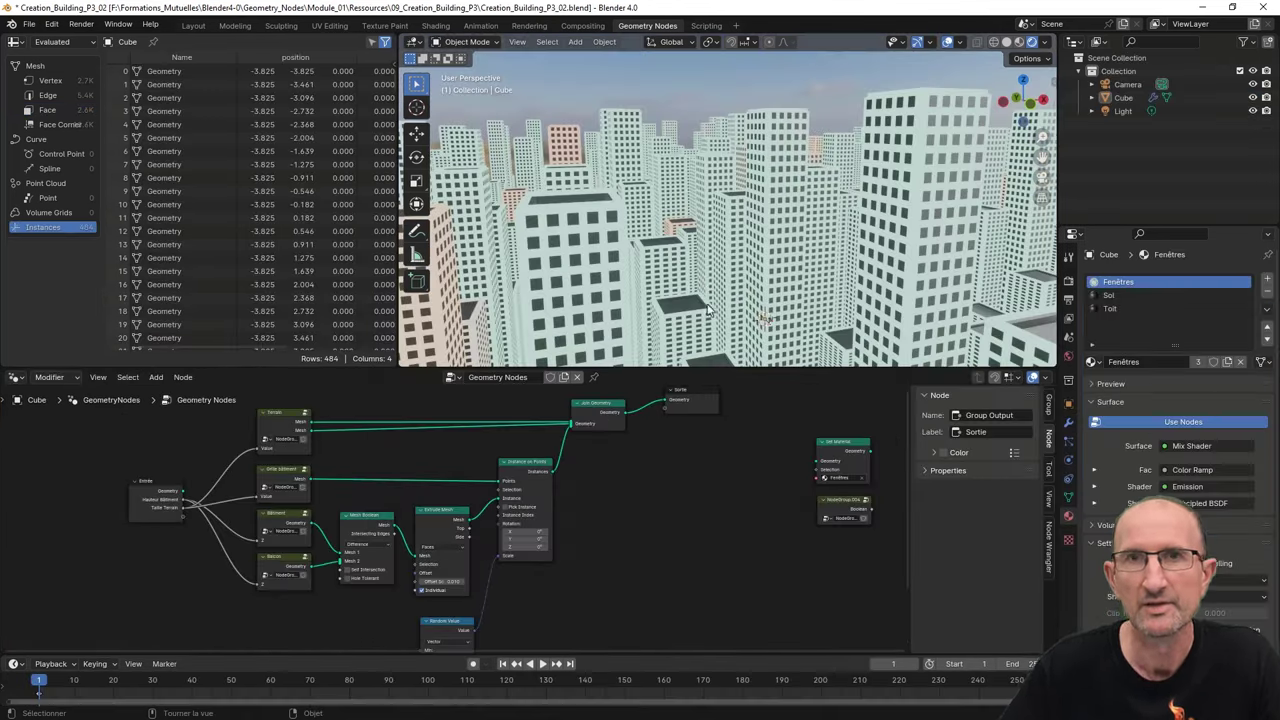
# Step: Orbit around the city's building grid and show the Geometry Nodes modifier inputs
pyautogui.moveTo(710, 172); pyautogui.dragTo(726, 176, button='middle')
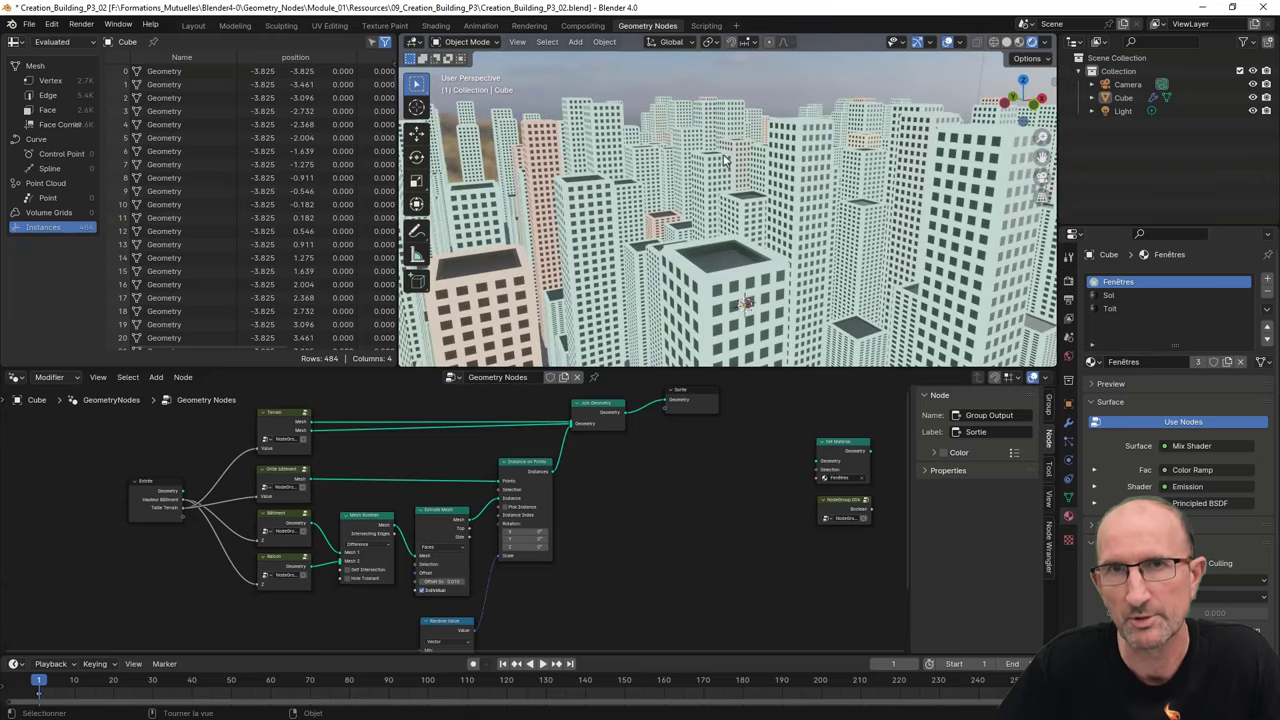
pyautogui.scroll(-2, 753, 208)
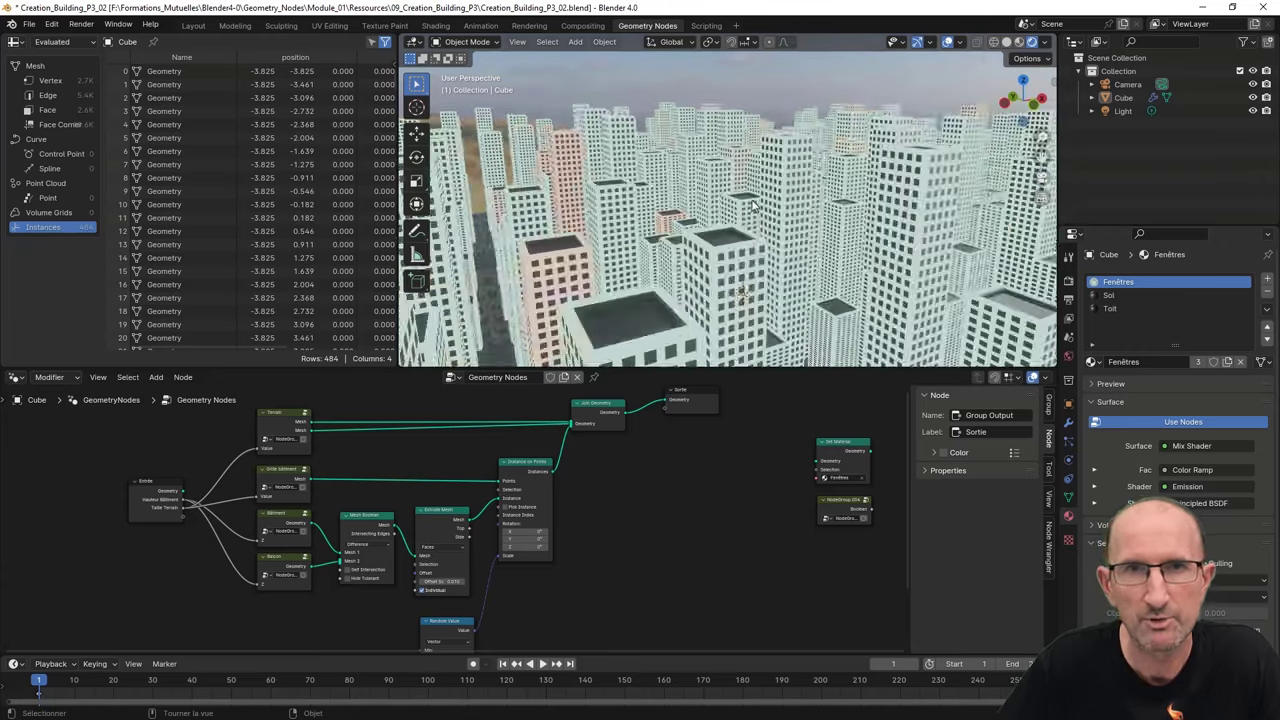
pyautogui.scroll(-2, 750, 220)
pyautogui.scroll(-3, 745, 240)
pyautogui.scroll(-2, 740, 260)
pyautogui.moveTo(741, 265); pyautogui.dragTo(762, 288, button='middle')
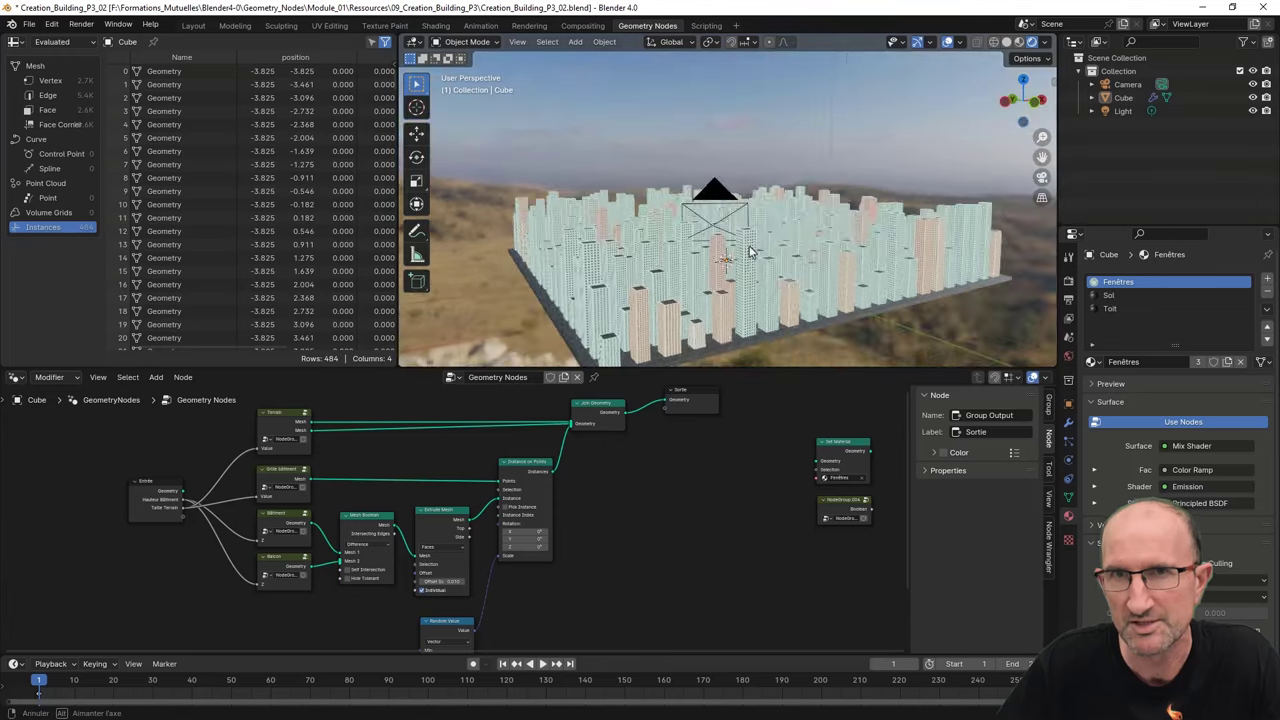
pyautogui.click(1068, 425)
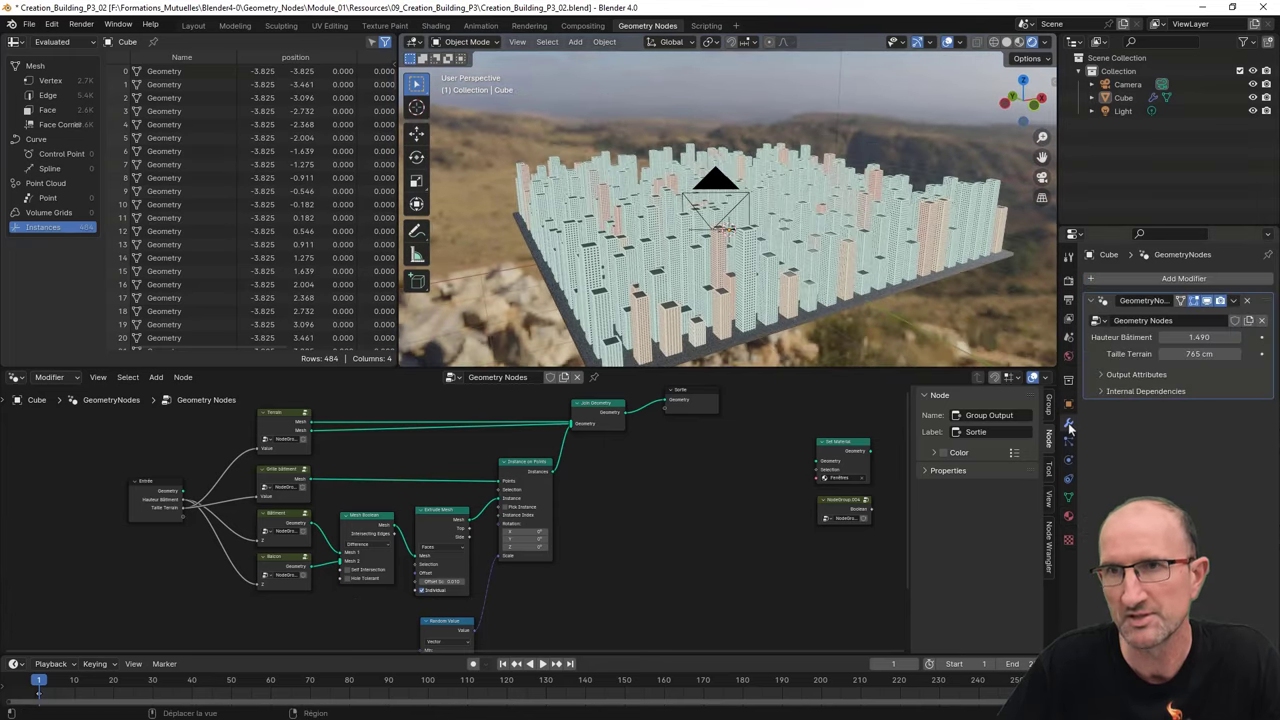
pyautogui.click(1211, 355)
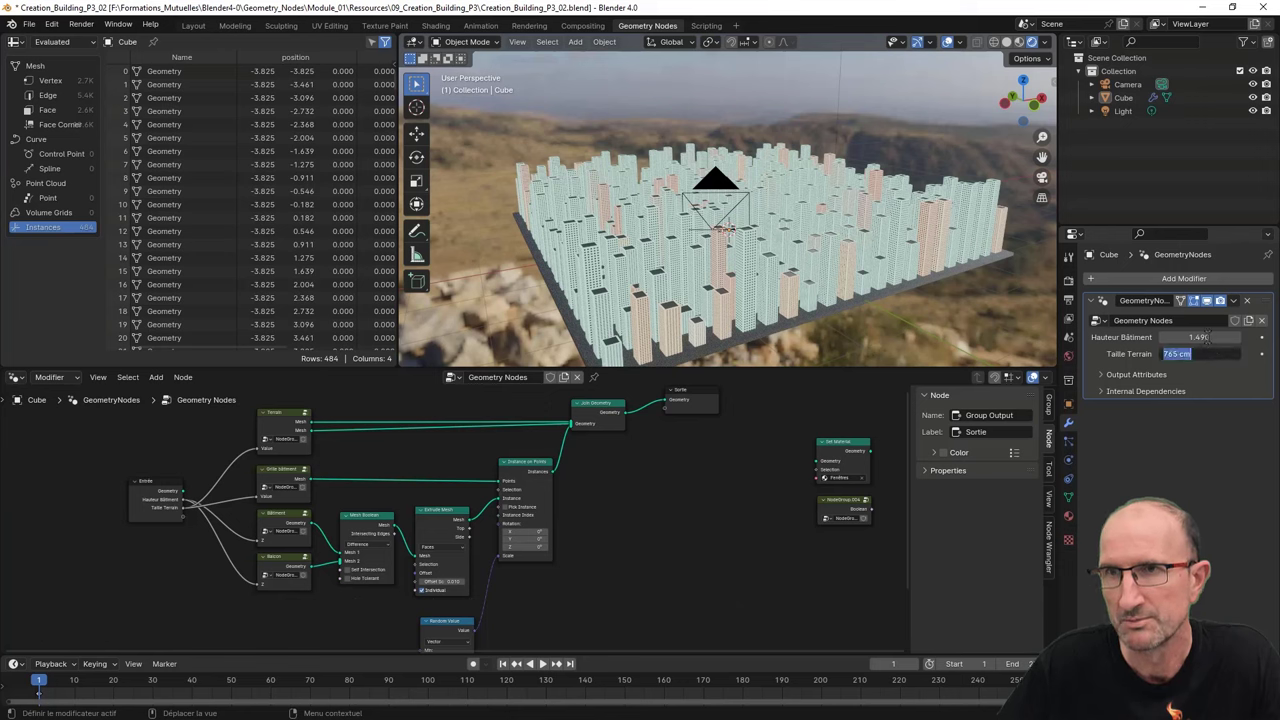
pyautogui.click(1207, 337)
# Step: Raise Hauteur Bâtiment to 2.050 and shrink Taille Terrain to 353 cm
pyautogui.moveTo(1207, 337)
pyautogui.mouseDown()
pyautogui.moveTo(1150, 337)
pyautogui.moveTo(1240, 337)
pyautogui.mouseUp()
pyautogui.scroll(3, 903, 208)
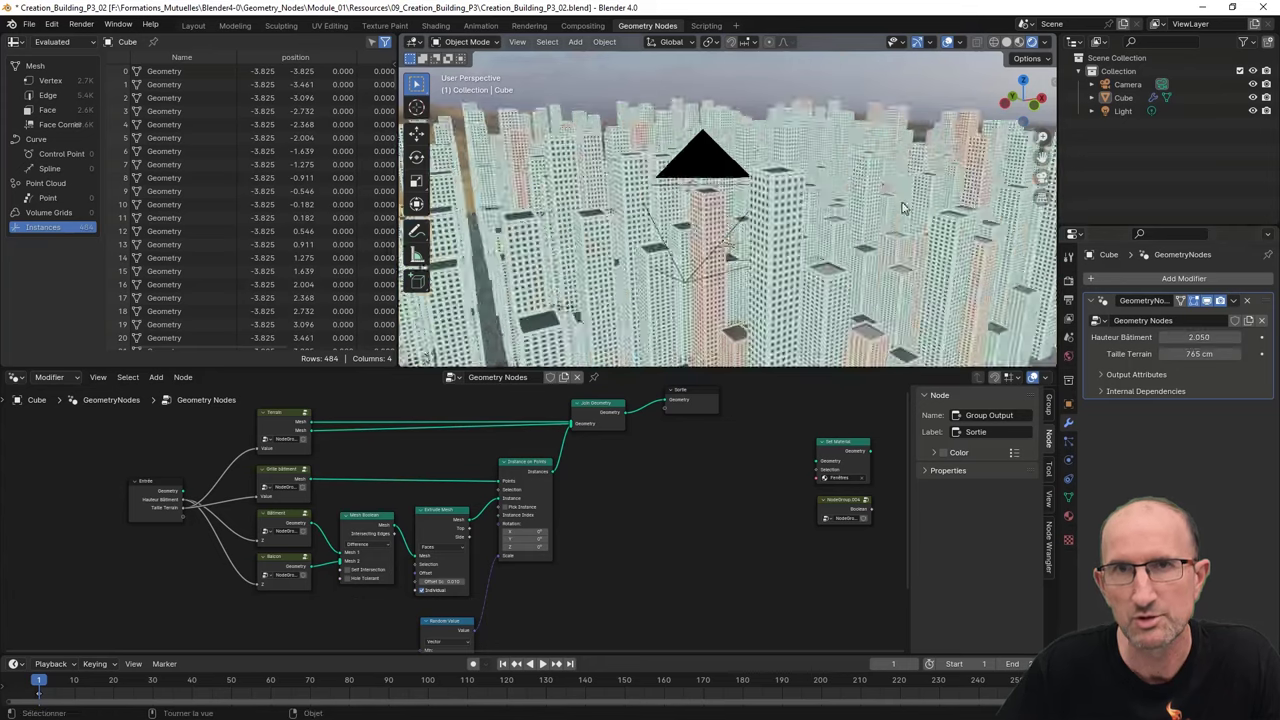
pyautogui.scroll(2, 903, 208)
pyautogui.scroll(3, 890, 205)
pyautogui.scroll(2, 882, 210)
pyautogui.moveTo(880, 215); pyautogui.dragTo(880, 240, button='middle')
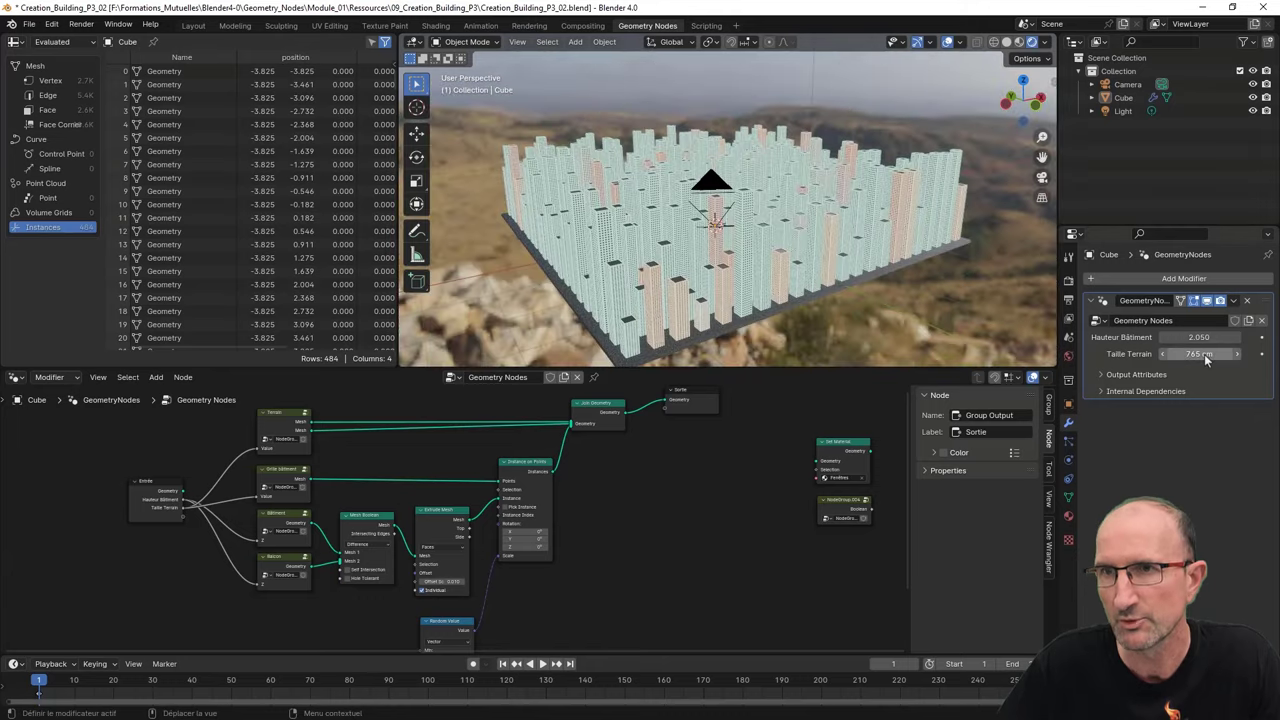
pyautogui.moveTo(1206, 360)
pyautogui.mouseDown()
pyautogui.moveTo(1160, 360)
pyautogui.moveTo(1180, 353)
pyautogui.mouseUp()
# Step: Switch the viewport to Solid shading and set Taille Terrain to 587 cm
pyautogui.click(1007, 42)
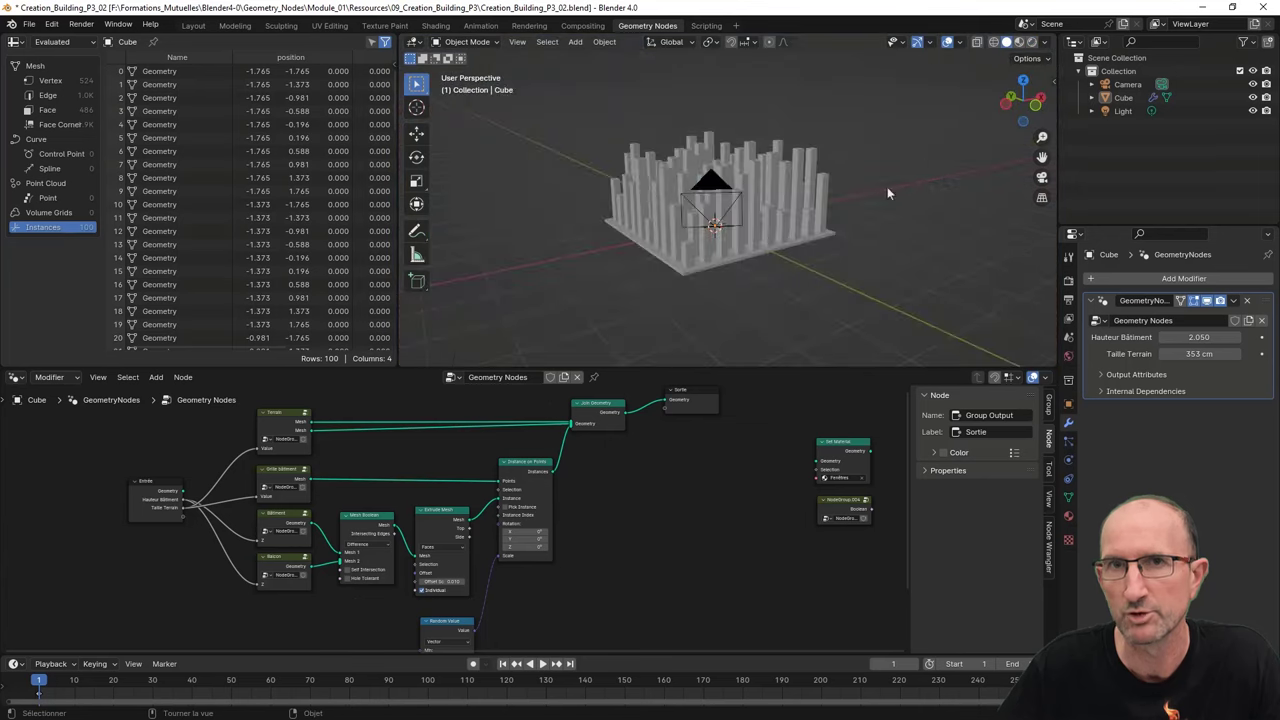
pyautogui.scroll(4, 802, 202)
pyautogui.scroll(-3, 802, 202)
pyautogui.moveTo(939, 281); pyautogui.dragTo(909, 225, button='middle')
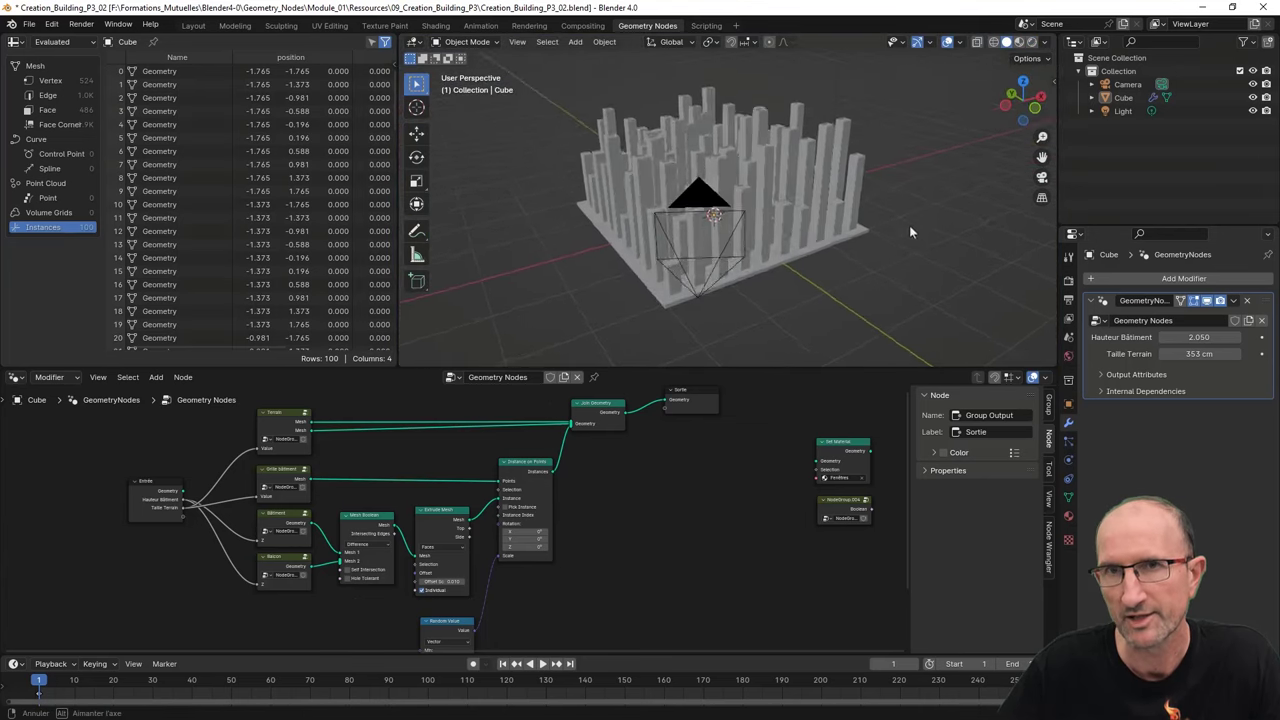
pyautogui.moveTo(1205, 353)
pyautogui.mouseDown()
pyautogui.moveTo(1185, 353)
pyautogui.moveTo(1235, 353)
pyautogui.mouseUp()
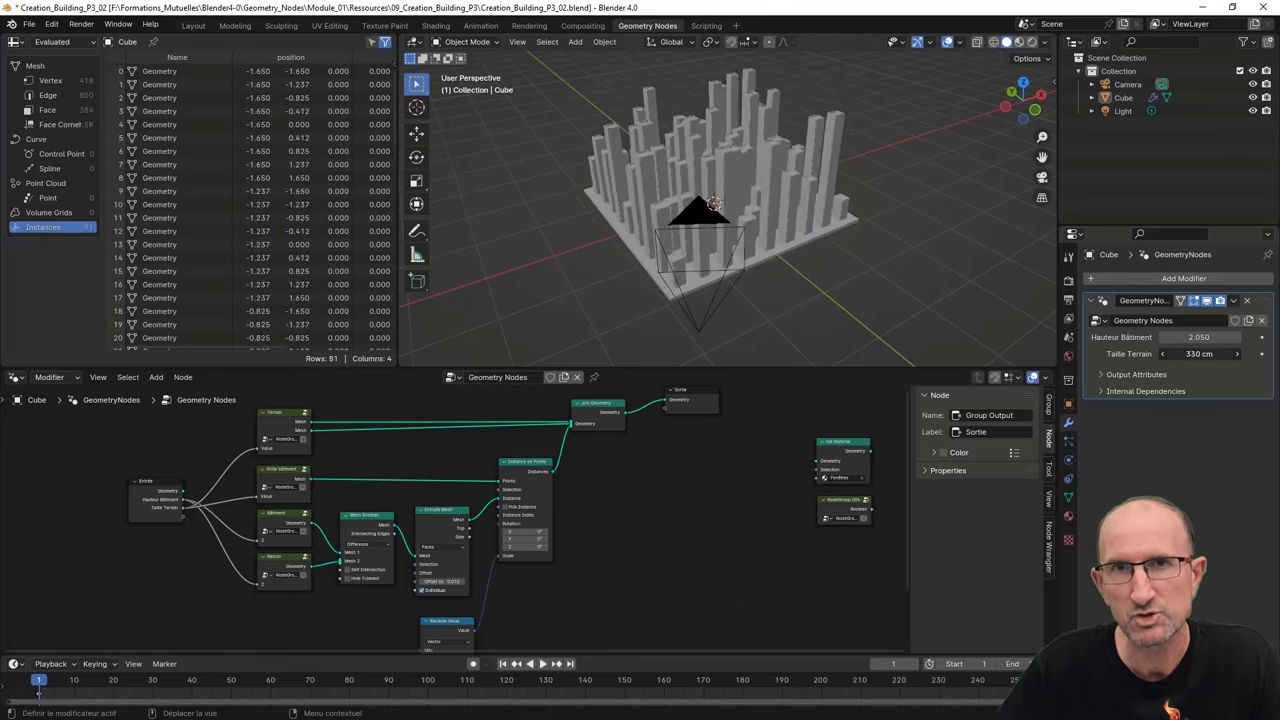
pyautogui.scroll(-3, 776, 233)
pyautogui.scroll(3, 776, 233)
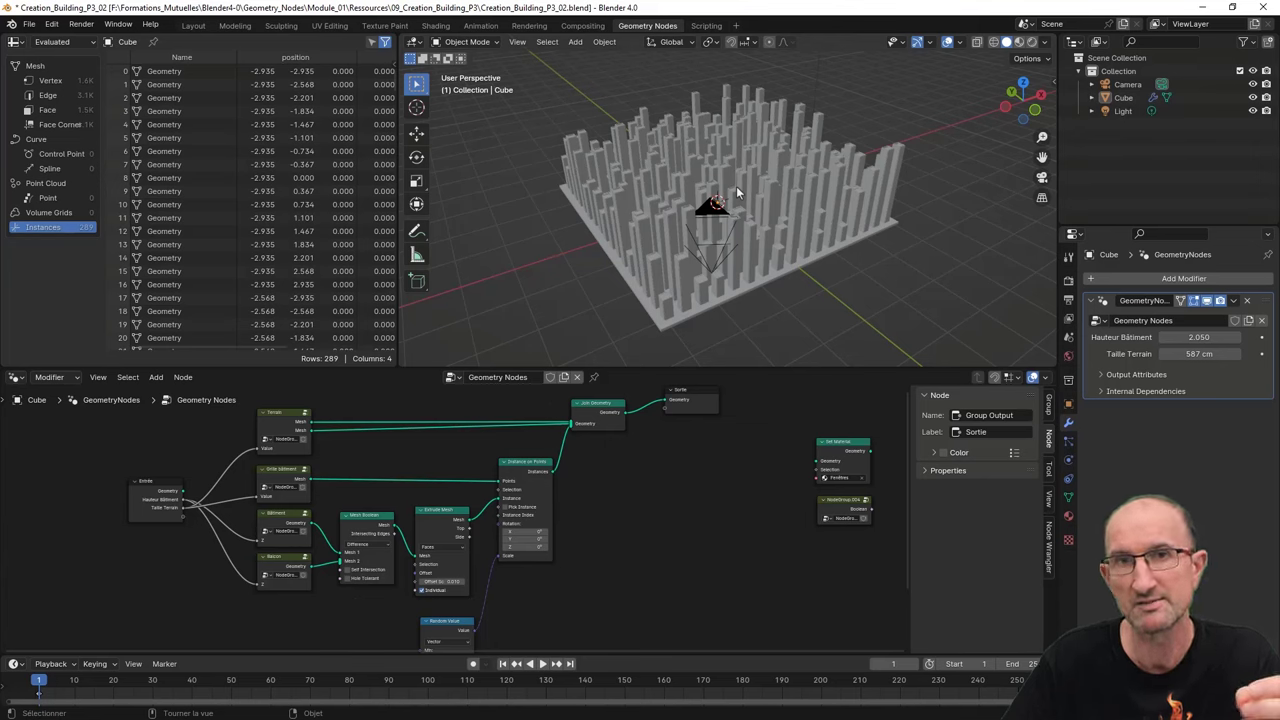
pyautogui.moveTo(738, 192); pyautogui.dragTo(758, 205, button='middle')
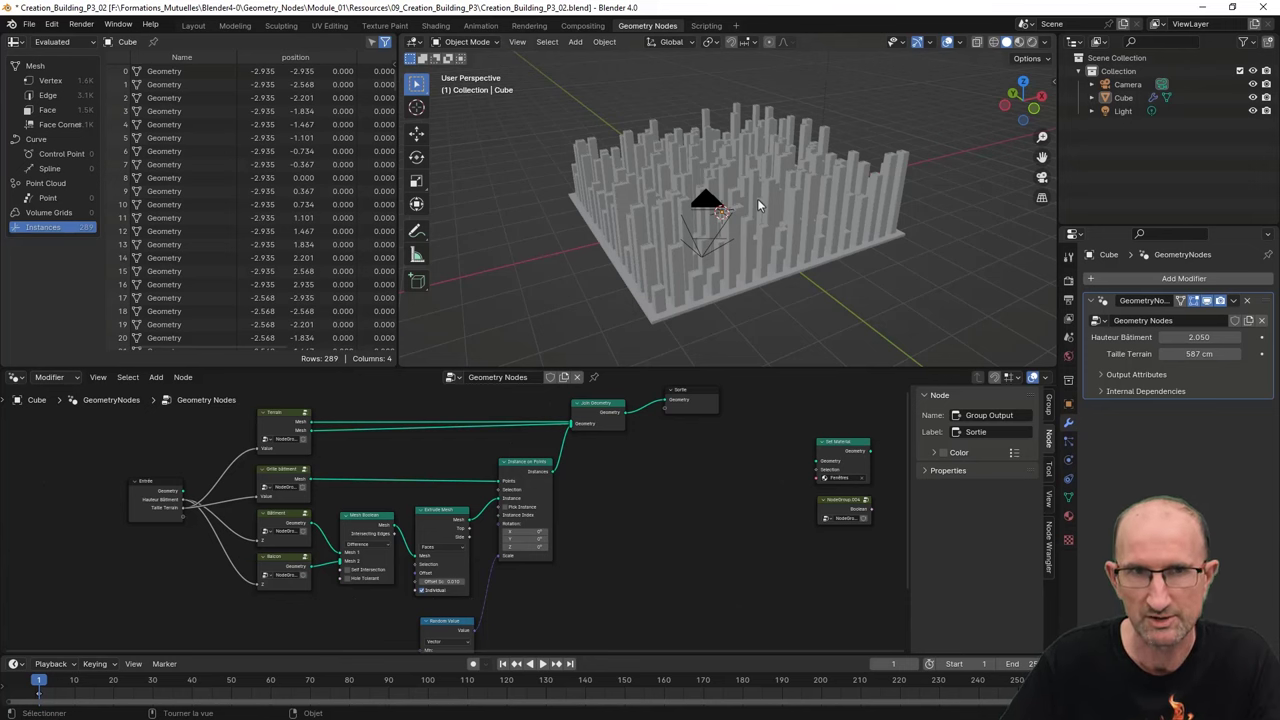
# Step: Maximize the node editor, frame the whole tree, and collapse the Join Geometry node
pyautogui.hotkey('ctrl', 'space')
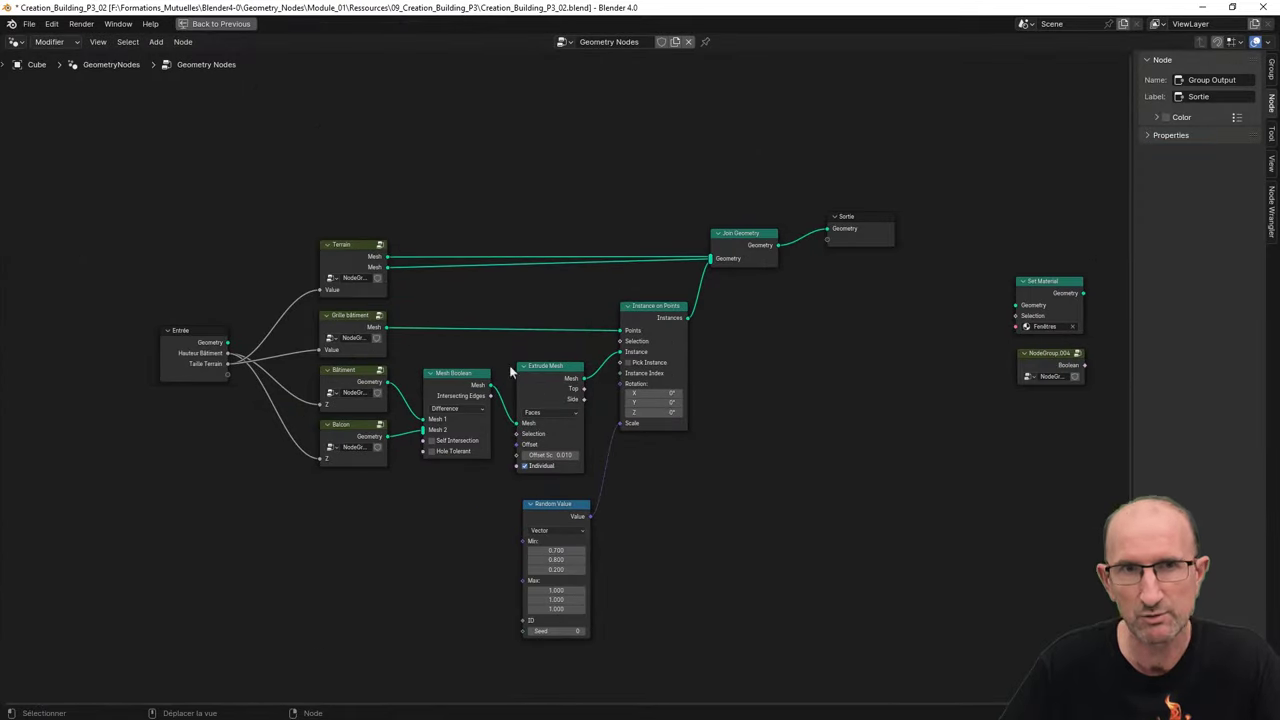
pyautogui.scroll(3, 526, 339)
pyautogui.press('Home')
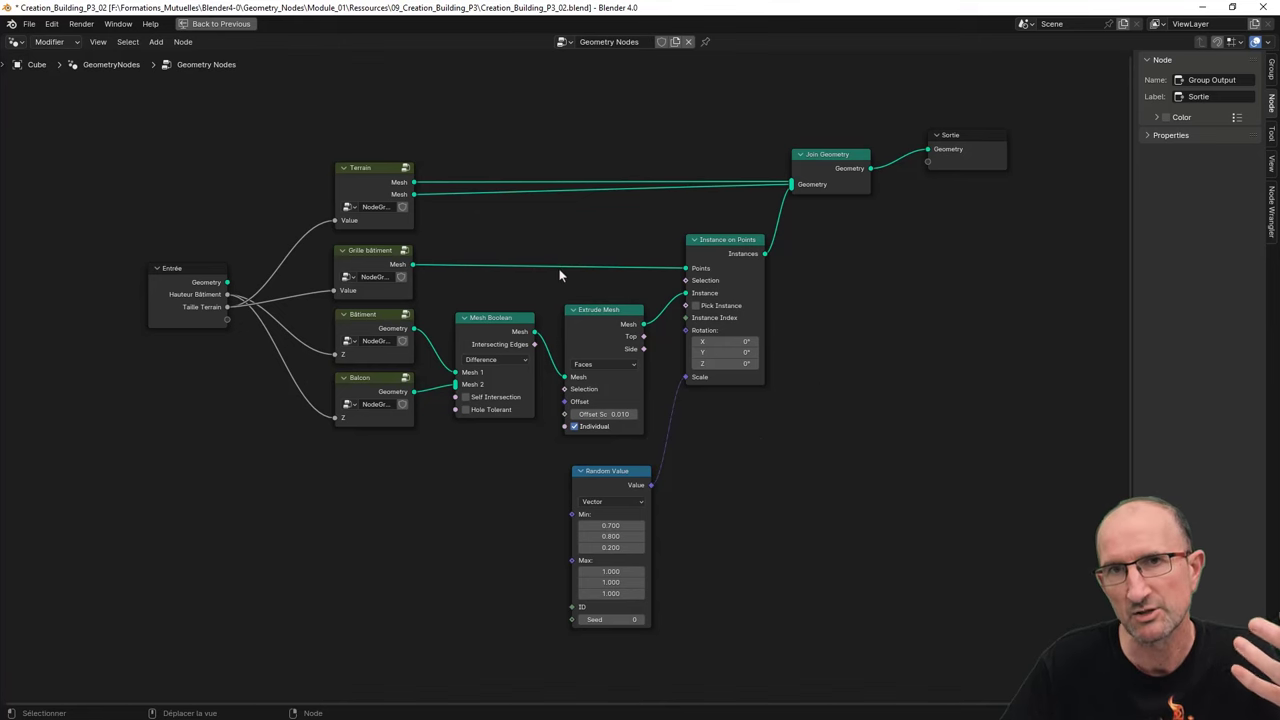
pyautogui.click(799, 155)
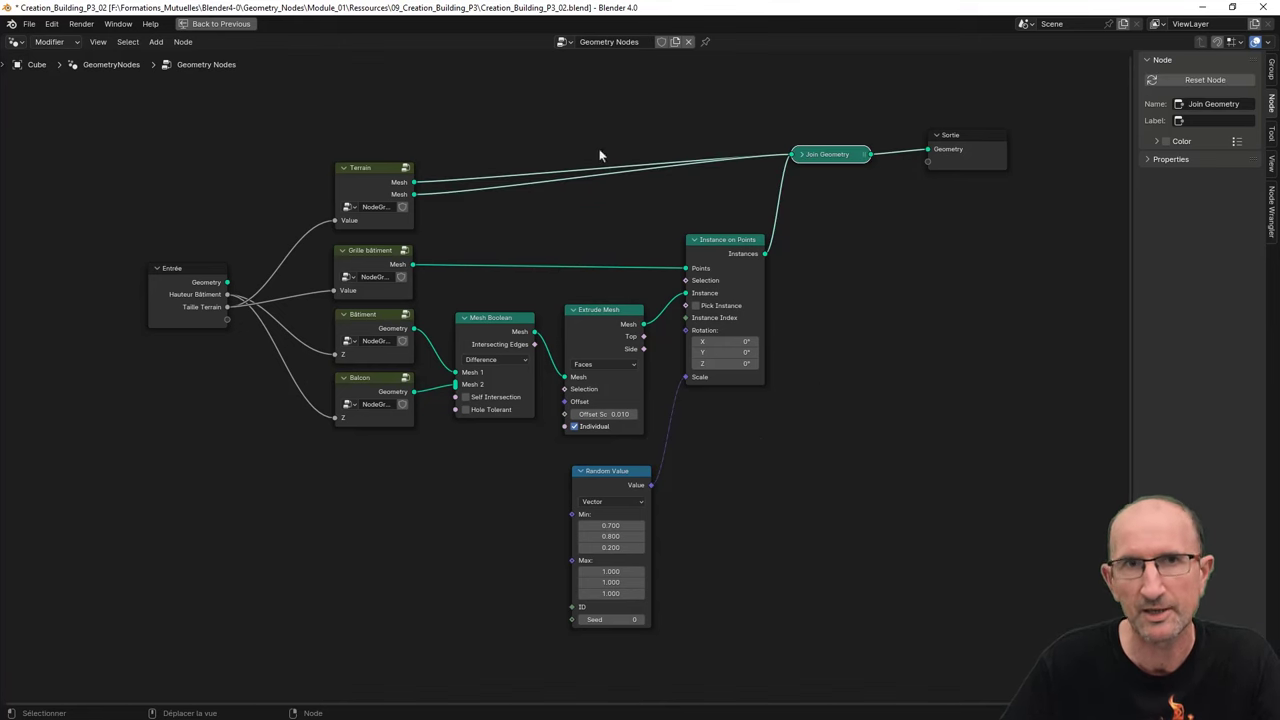
# Step: Enter the Terrain group to view its nodes, exit it, and restore the full layout
pyautogui.click(367, 171)
pyautogui.press('Tab')
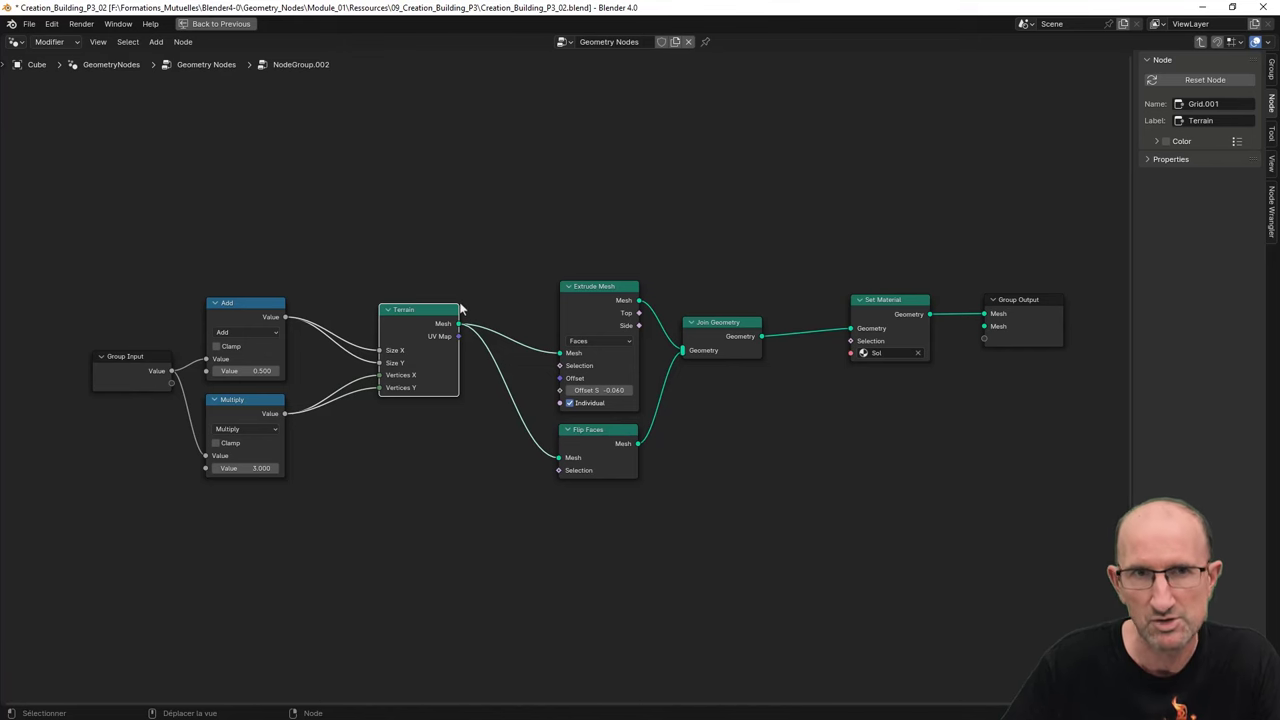
pyautogui.press('Tab')
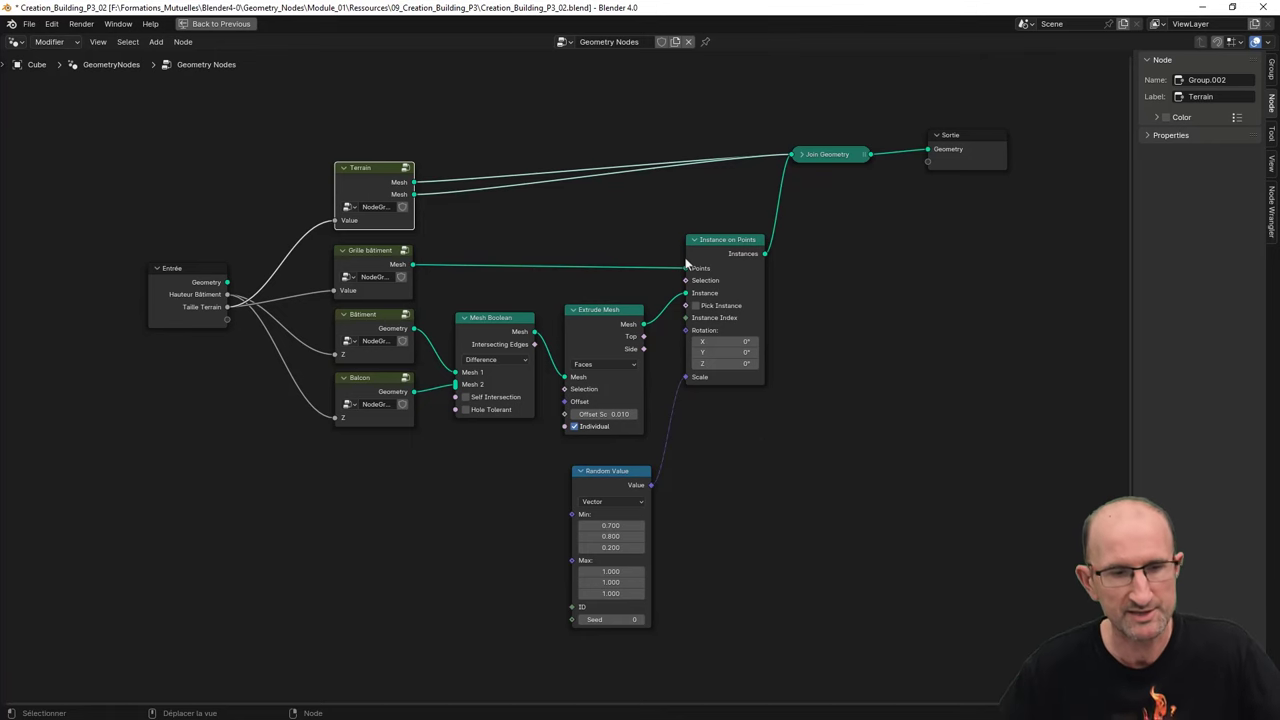
pyautogui.hotkey('ctrl', 'space')
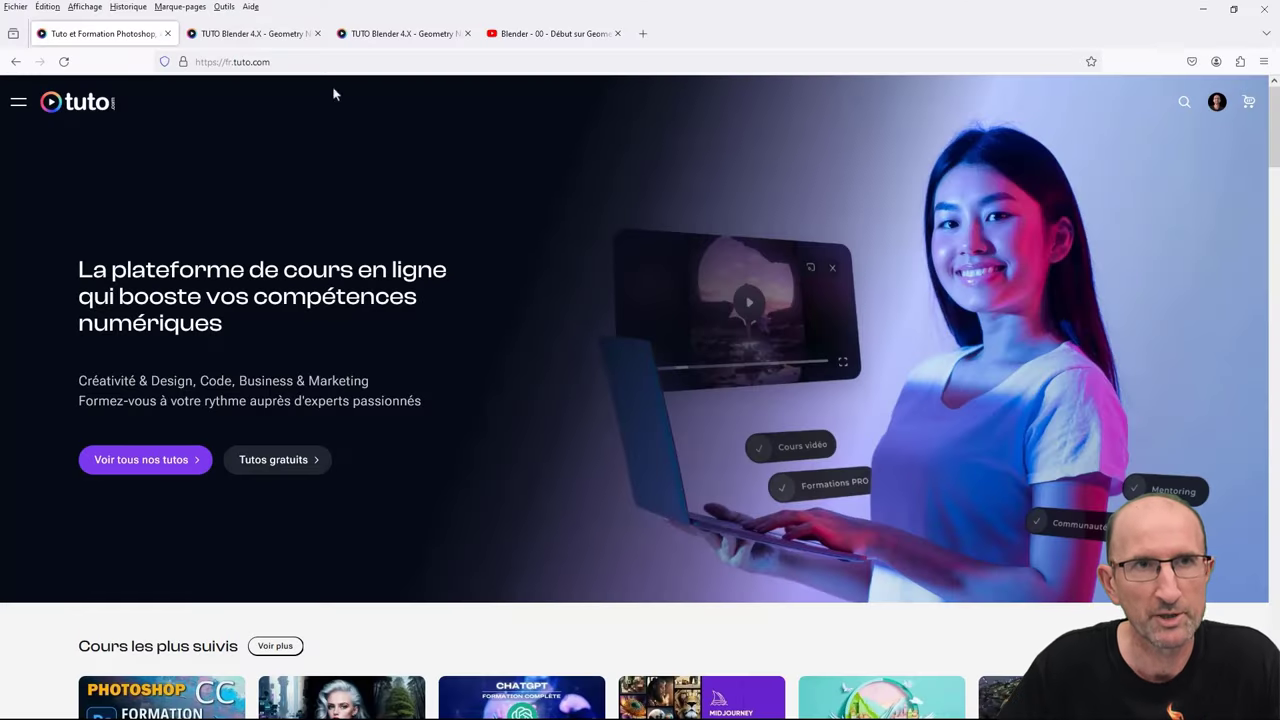
# Step: Search tuto.com for 'Geometry Nodes', browse the 126 results, and open the Atelier 01 course
pyautogui.click(1184, 104)
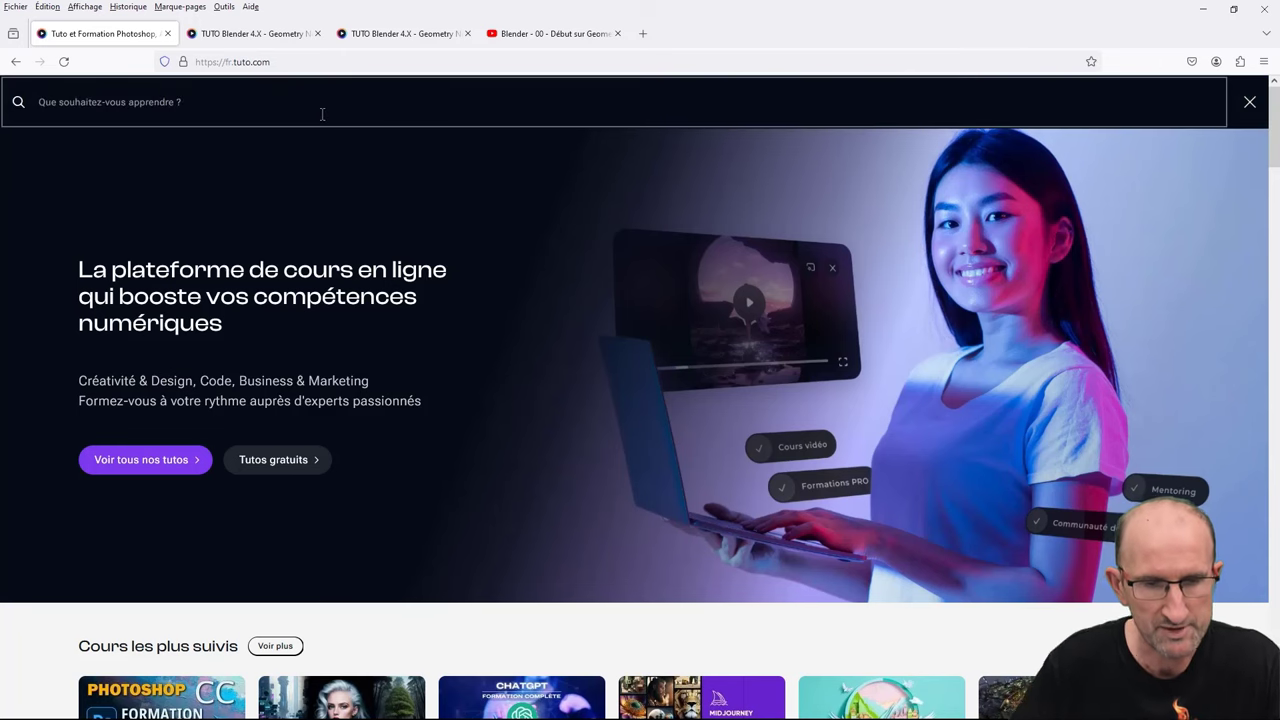
pyautogui.write('Geometr')
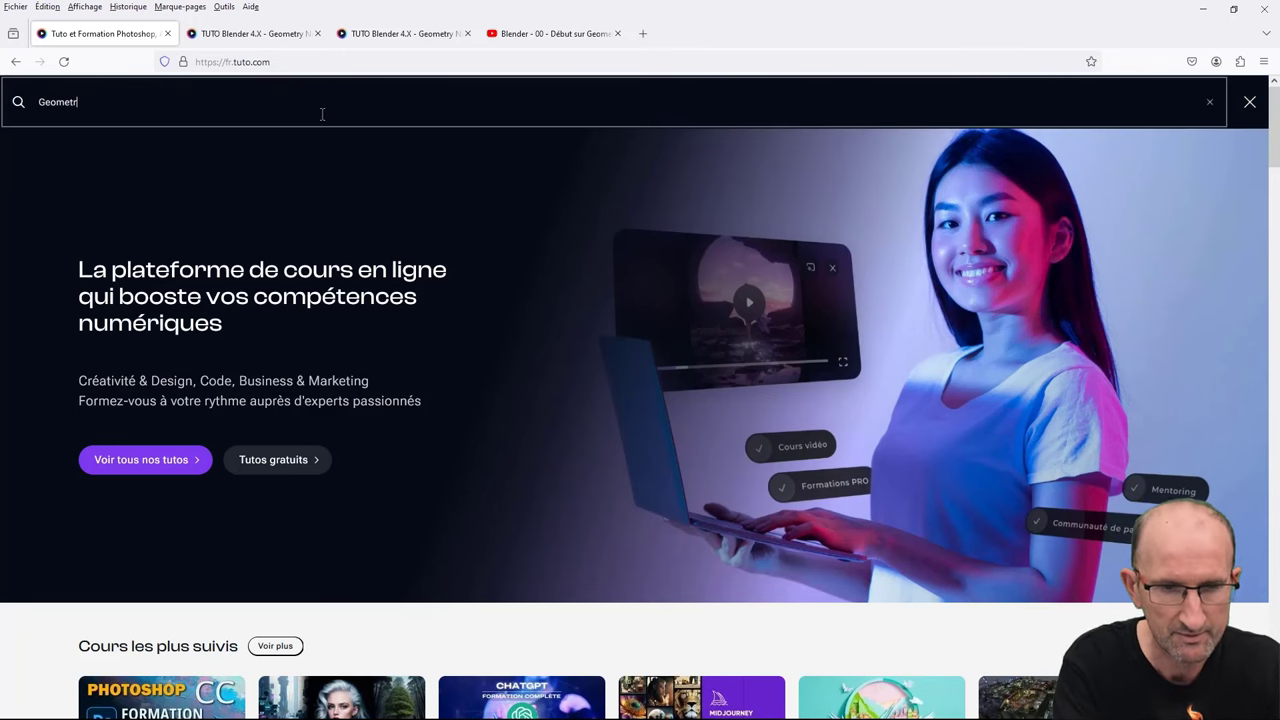
pyautogui.write('y Nodes')
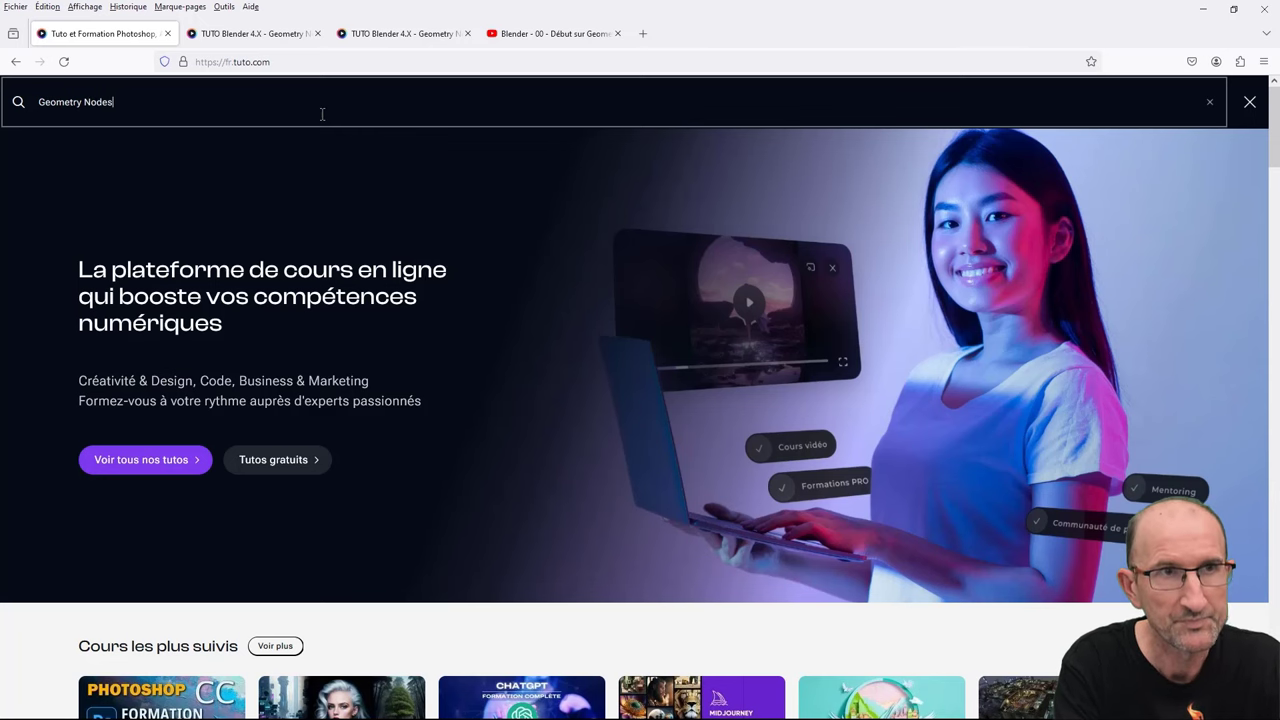
pyautogui.press('Return')
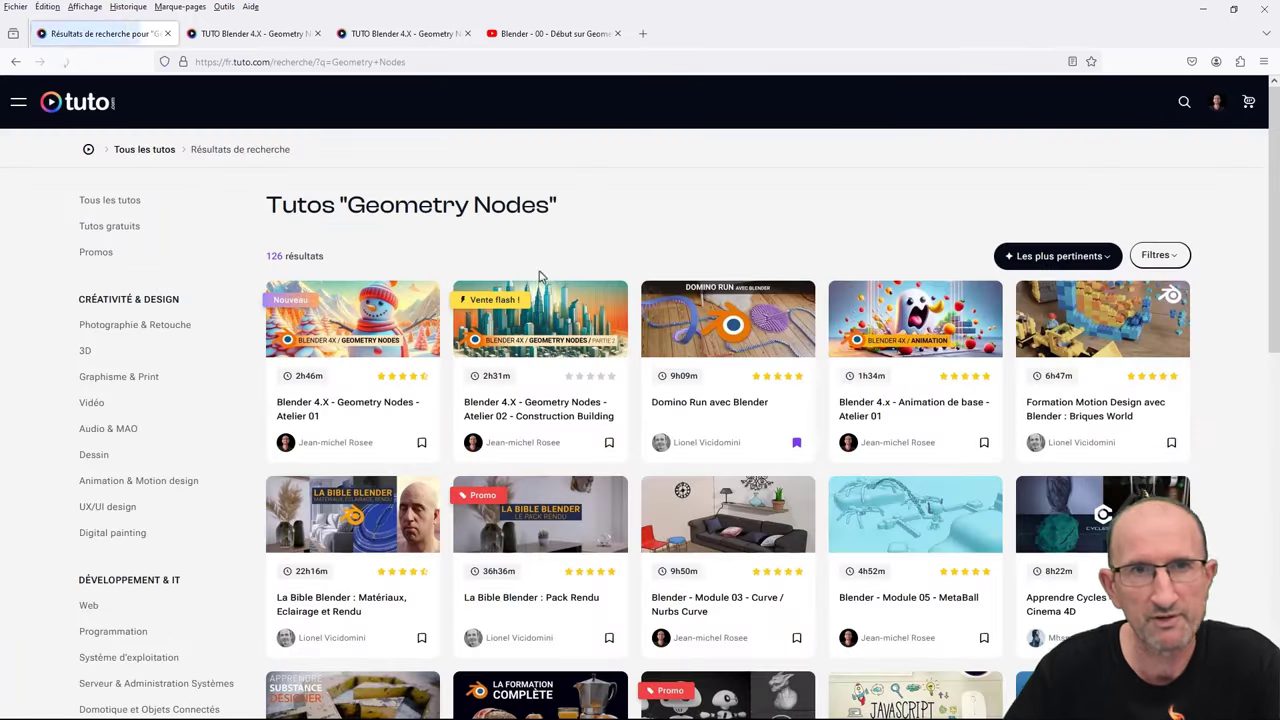
pyautogui.scroll(-3, 848, 210)
pyautogui.scroll(3, 845, 217)
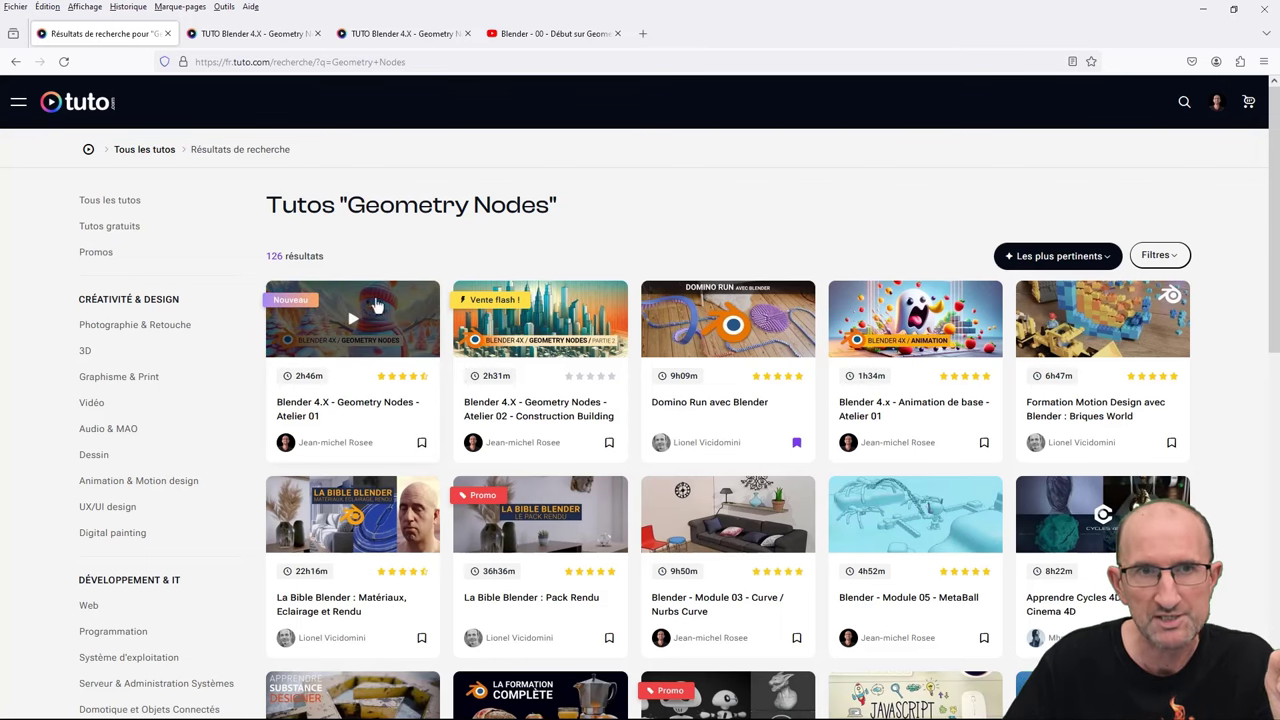
pyautogui.click(280, 33)
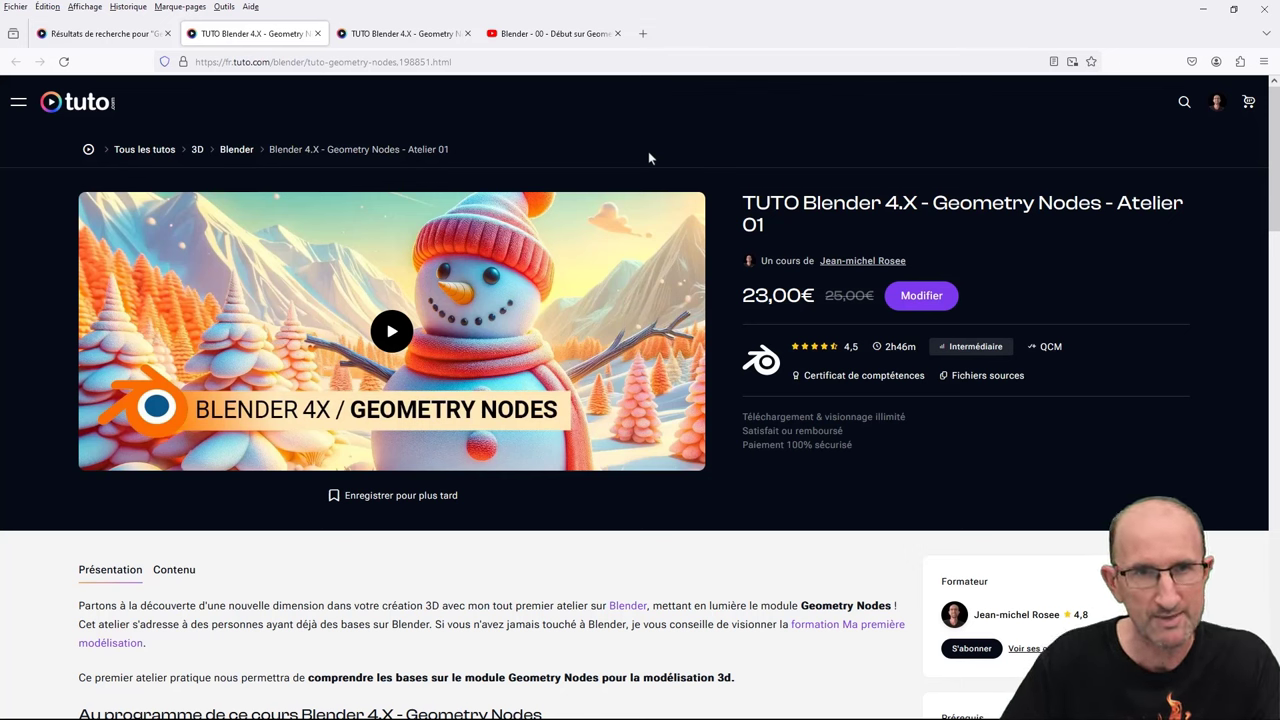
# Step: Switch to the Blender 4.X Geometry Nodes Atelier 02 course page
pyautogui.click(410, 40)
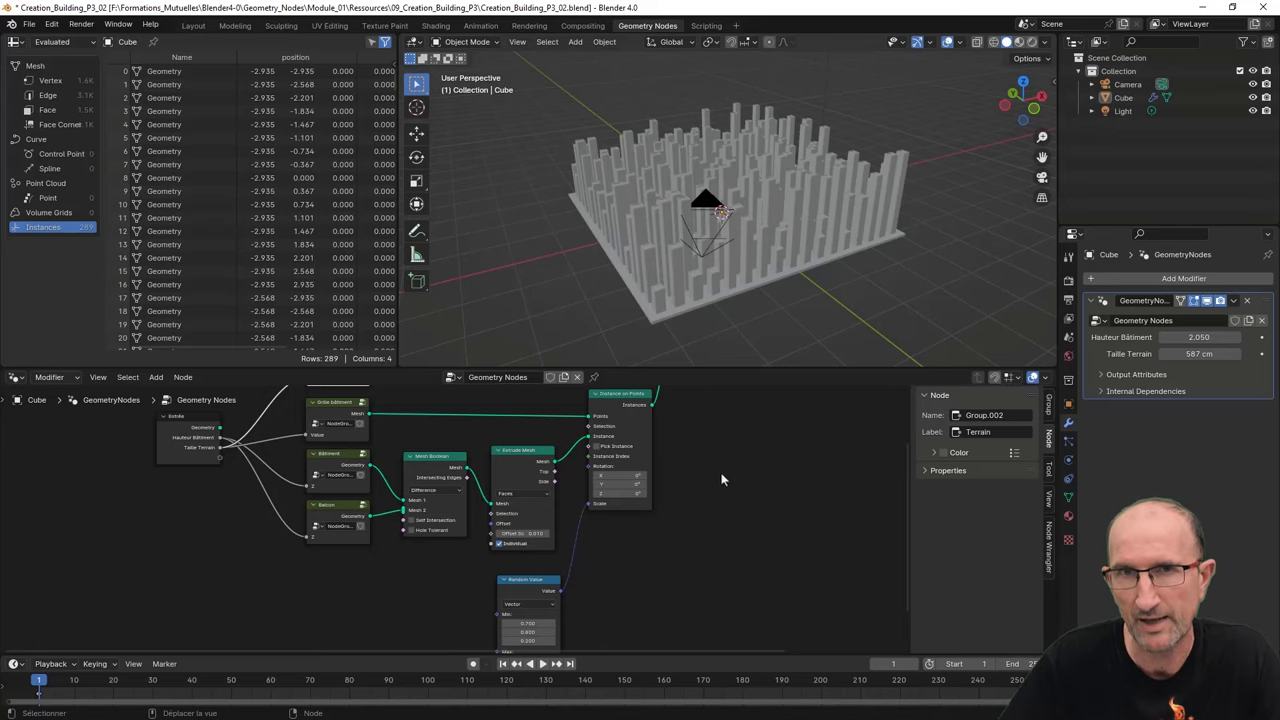
# Step: Pan the node tree to the Terrain and Grille Bâtiment nodes, then orbit in among the buildings
pyautogui.moveTo(720, 471); pyautogui.dragTo(708, 451, button='middle')
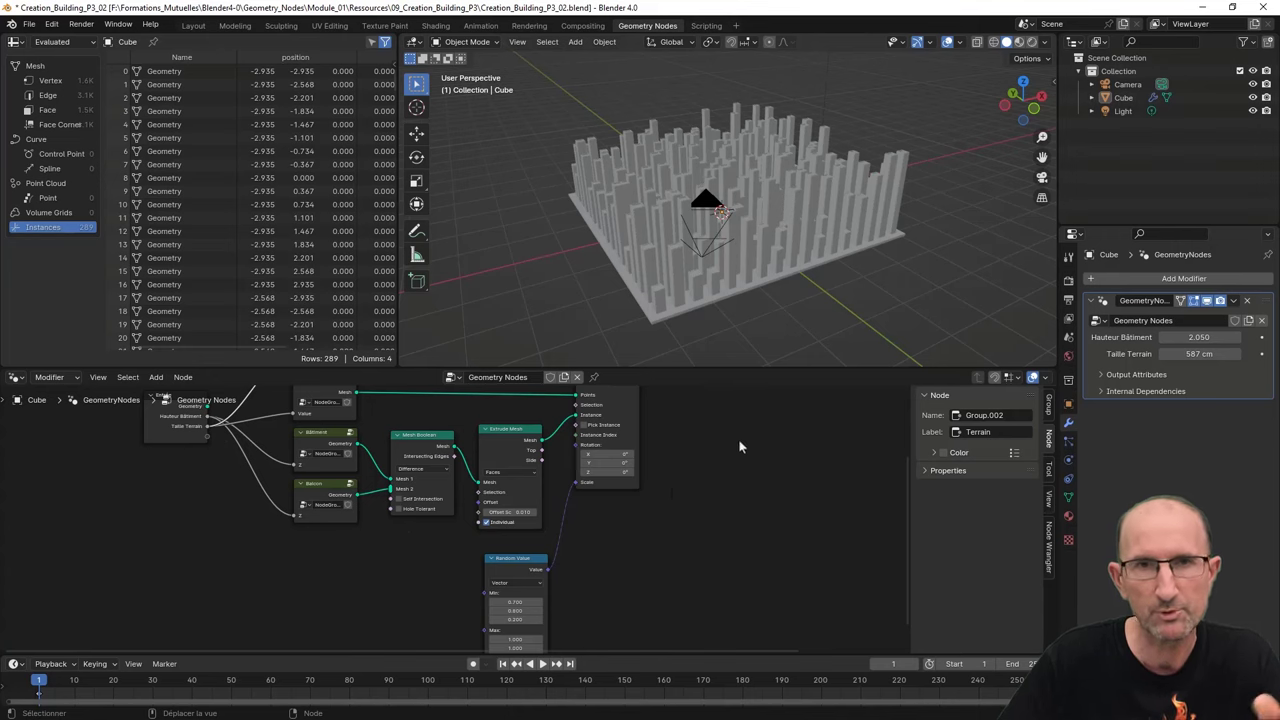
pyautogui.moveTo(738, 440); pyautogui.dragTo(730, 515, button='middle')
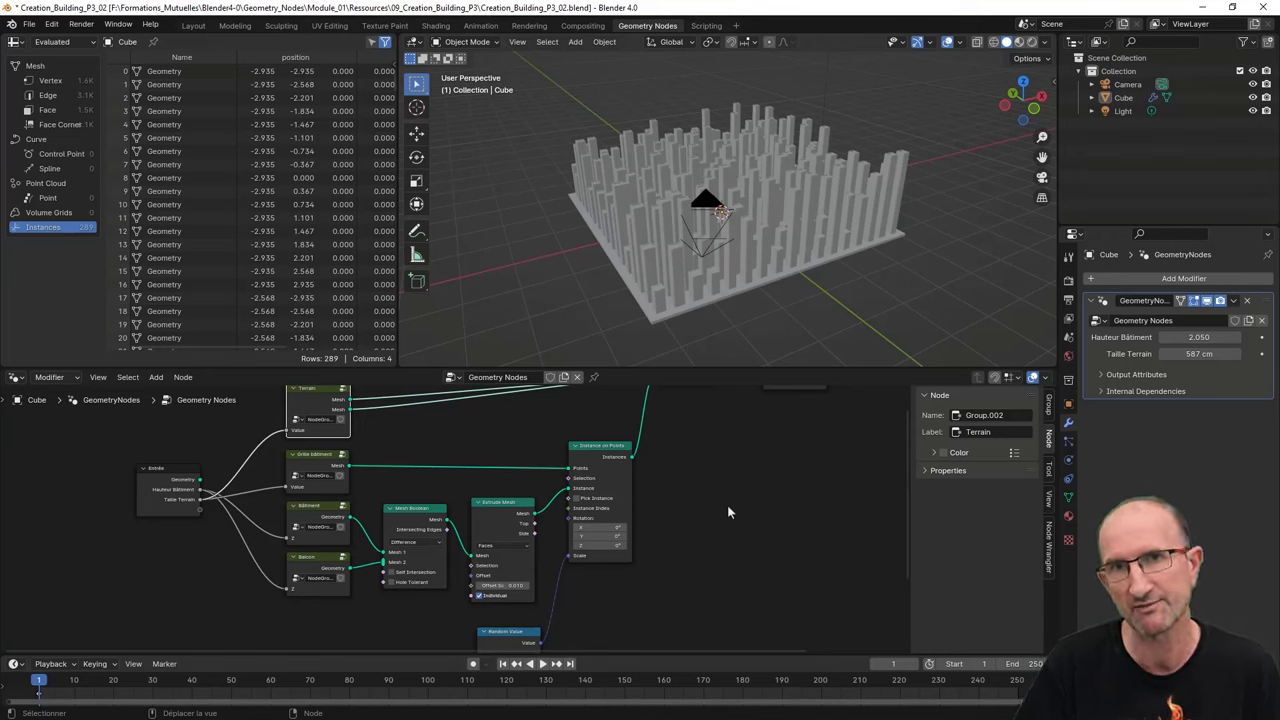
pyautogui.scroll(-1, 721, 472)
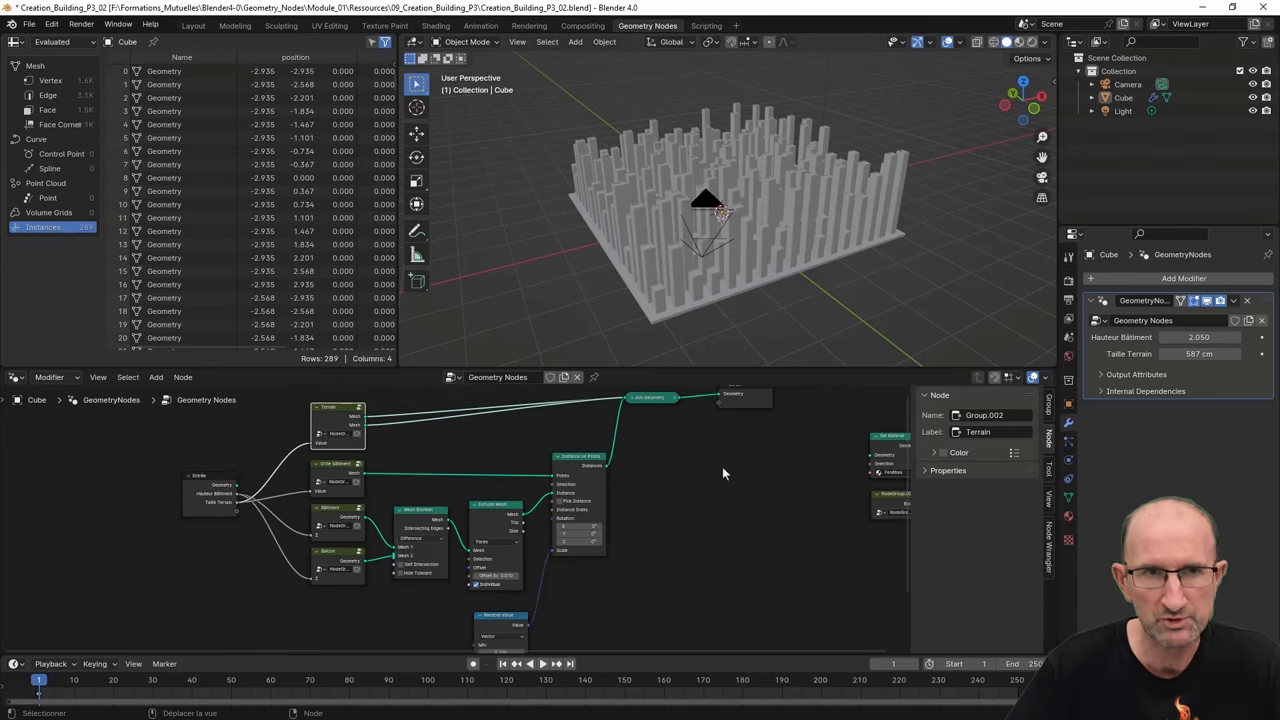
pyautogui.scroll(-1, 722, 468)
pyautogui.scroll(-1, 720, 477)
pyautogui.scroll(-1, 679, 442)
pyautogui.moveTo(686, 330); pyautogui.dragTo(703, 293, button='middle')
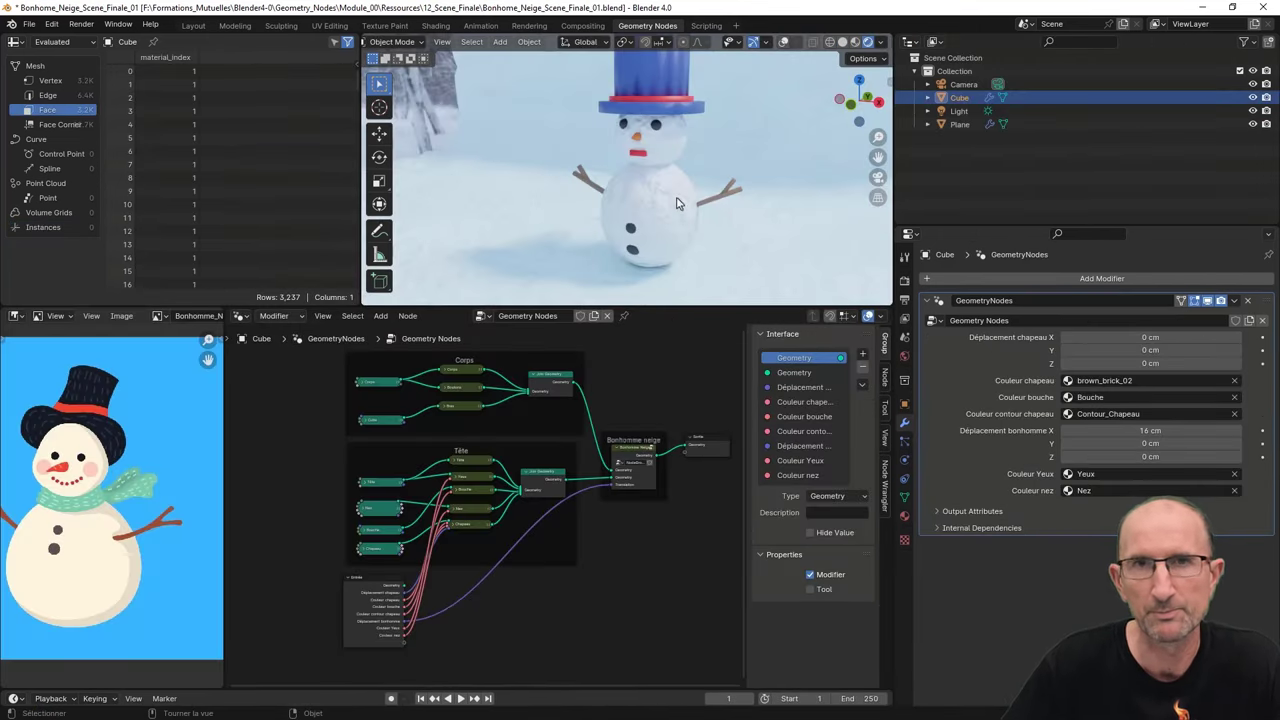
pyautogui.moveTo(698, 214); pyautogui.dragTo(702, 223, button='middle')
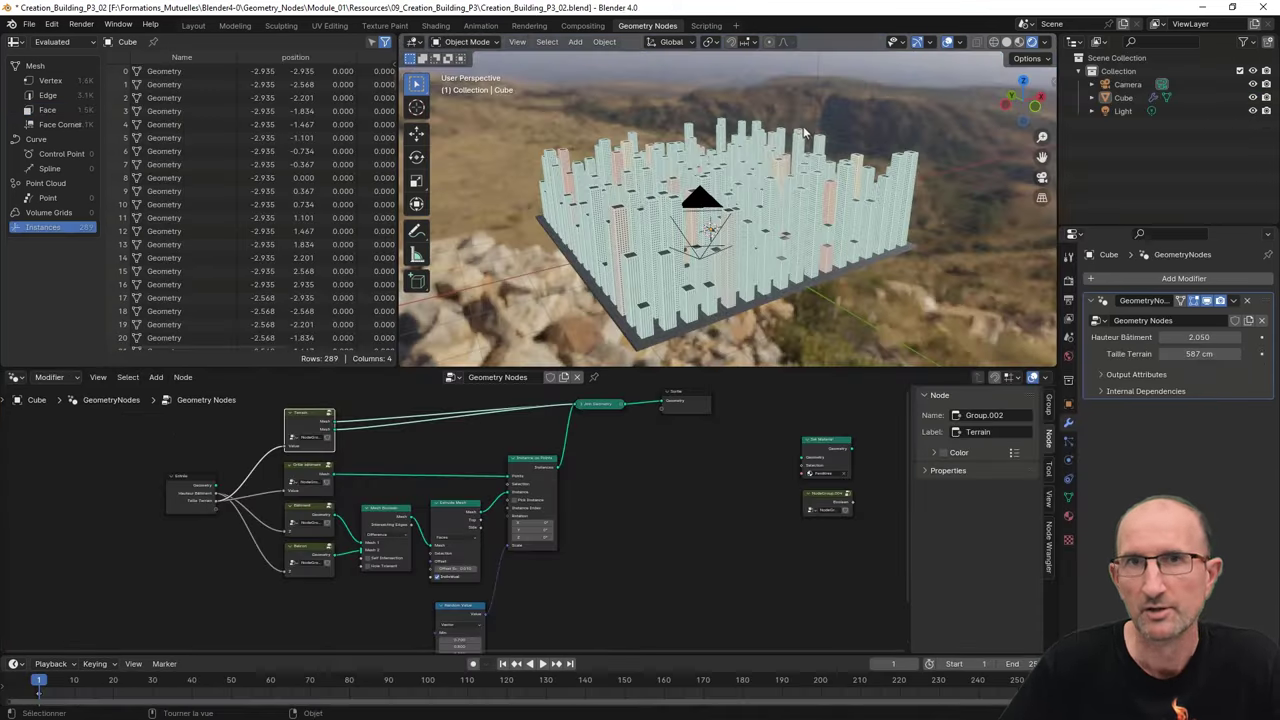
pyautogui.scroll(8, 797, 142)
pyautogui.moveTo(805, 142)
pyautogui.mouseDown(button='middle')
pyautogui.moveTo(835, 152)
pyautogui.moveTo(830, 133)
pyautogui.moveTo(826, 143)
pyautogui.mouseUp(button='middle')
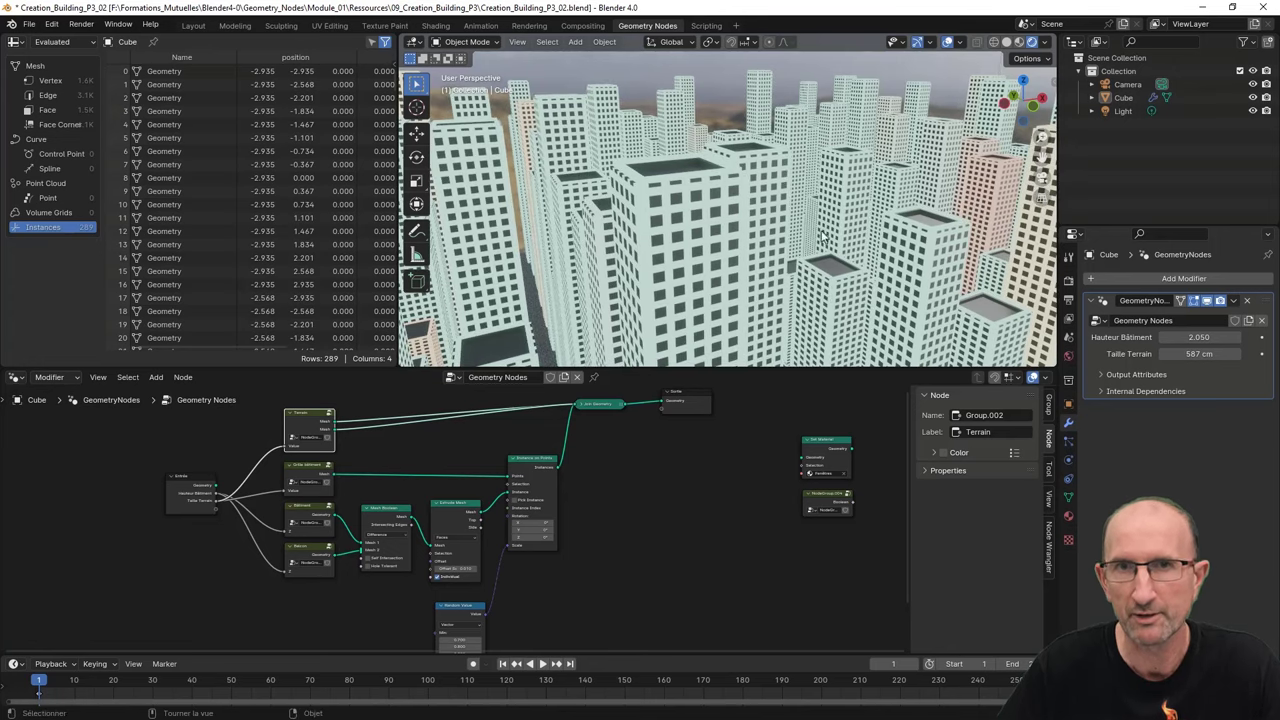
# Step: In the Shading workspace, maximize the shader editor and zoom out over the Fenêtres material tree
pyautogui.click(436, 25)
pyautogui.scroll(-2, 564, 516)
pyautogui.scroll(-2, 564, 516)
pyautogui.hotkey('ctrl', 'space')
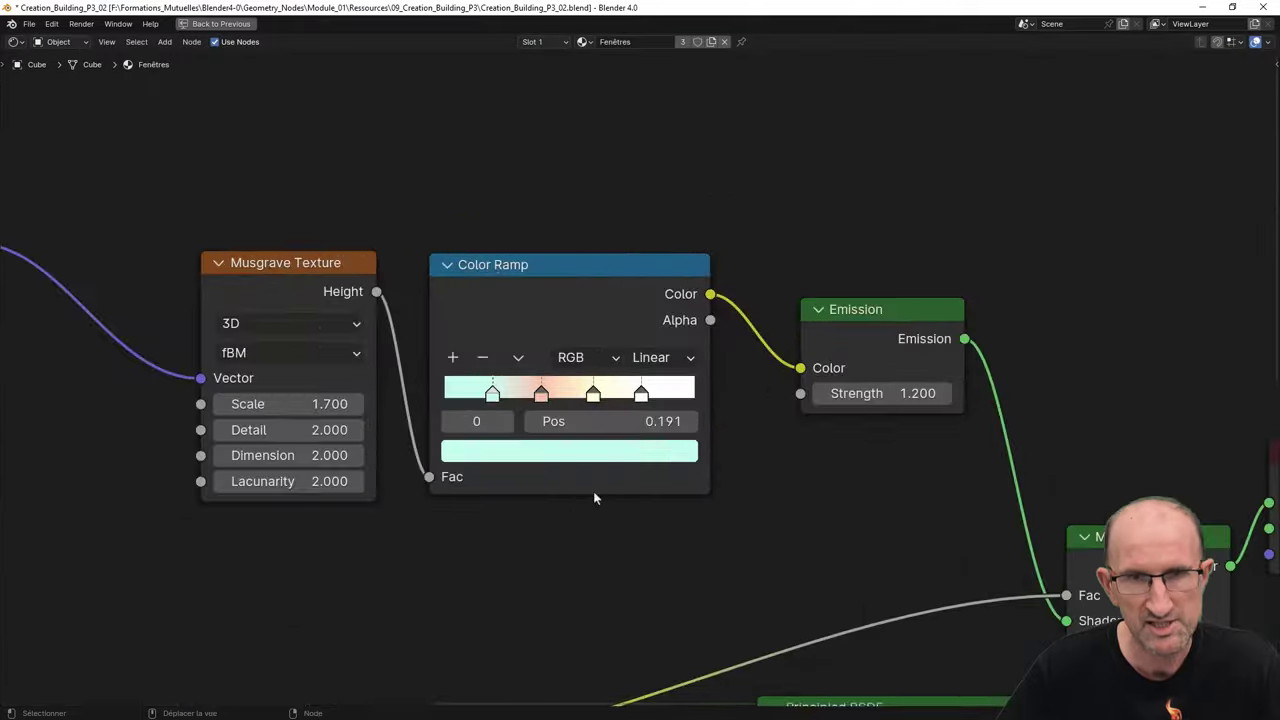
pyautogui.scroll(-2, 593, 497)
pyautogui.scroll(-2, 620, 465)
pyautogui.scroll(-1, 648, 431)
pyautogui.keyDown('shift'); pyautogui.scroll(-1, 643, 290); pyautogui.keyUp('shift')
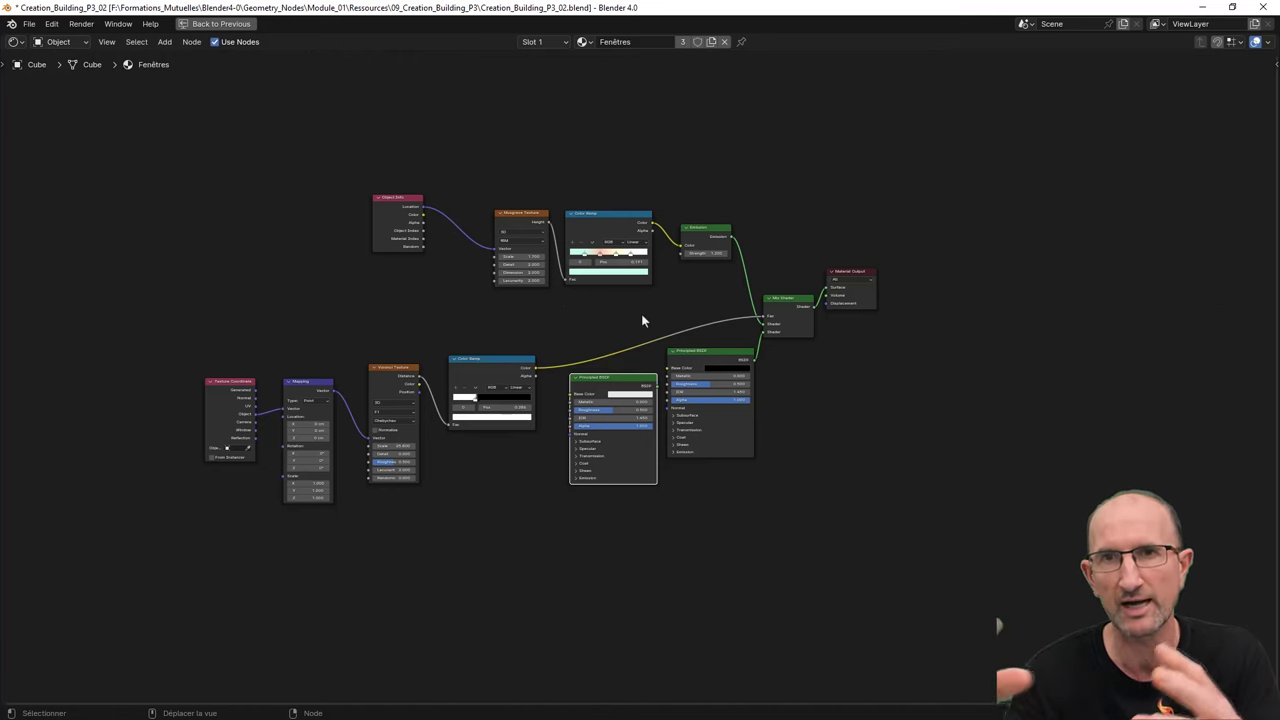
# Step: Restore the shader editor layout and orbit the city from low, side and wide angles
pyautogui.hotkey('ctrl', 'space')
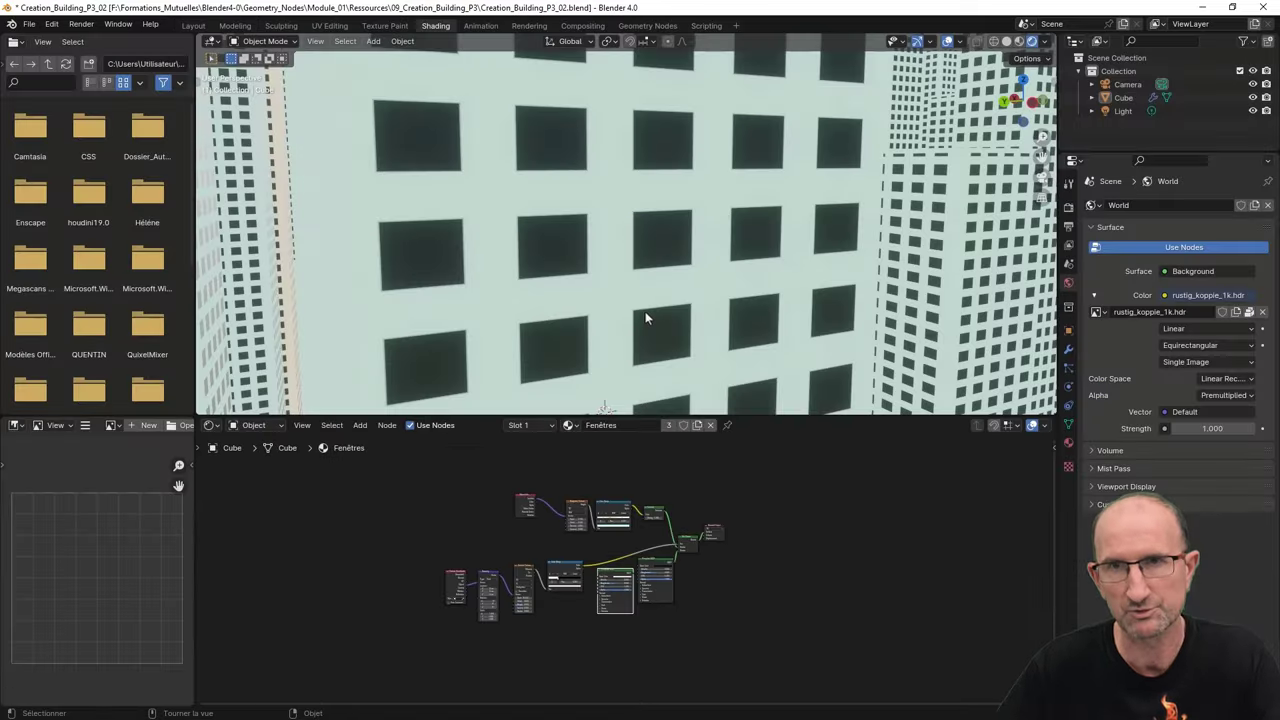
pyautogui.scroll(-5, 645, 311)
pyautogui.scroll(-5, 645, 311)
pyautogui.moveTo(645, 311)
pyautogui.mouseDown(button='middle')
pyautogui.moveTo(670, 257)
pyautogui.moveTo(614, 275)
pyautogui.mouseUp(button='middle')
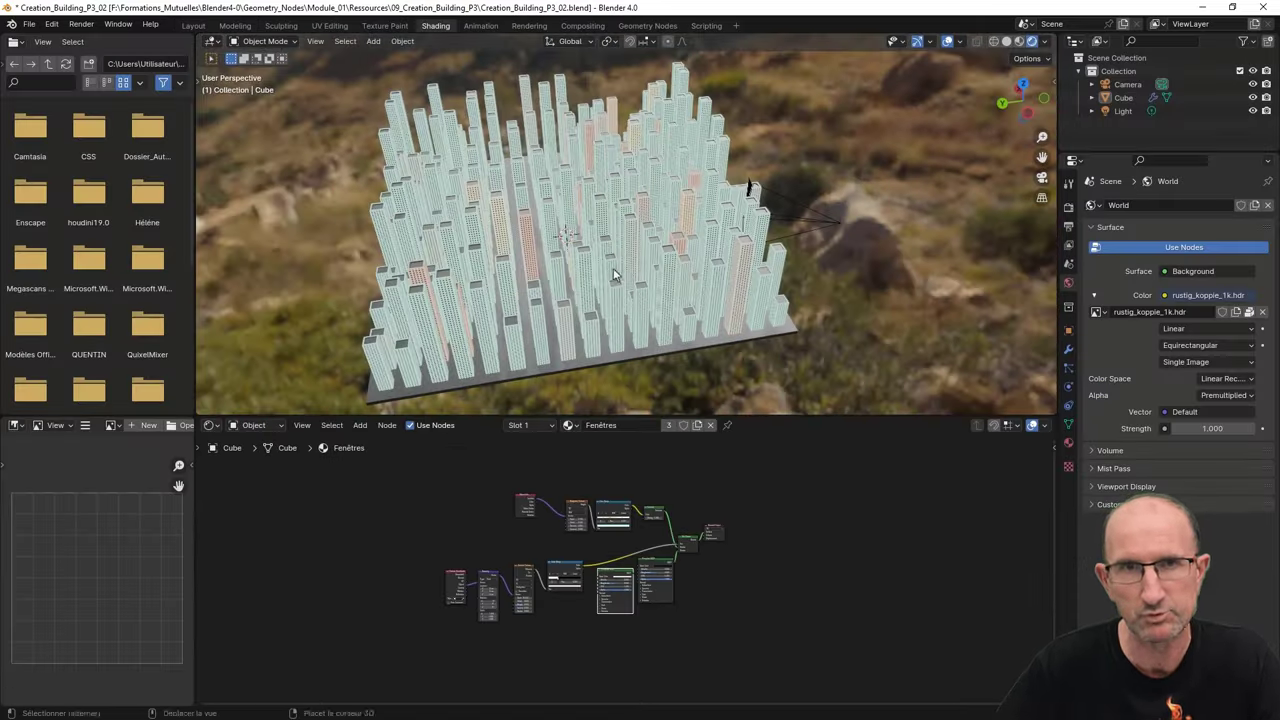
pyautogui.hotkey('shift', 'a')
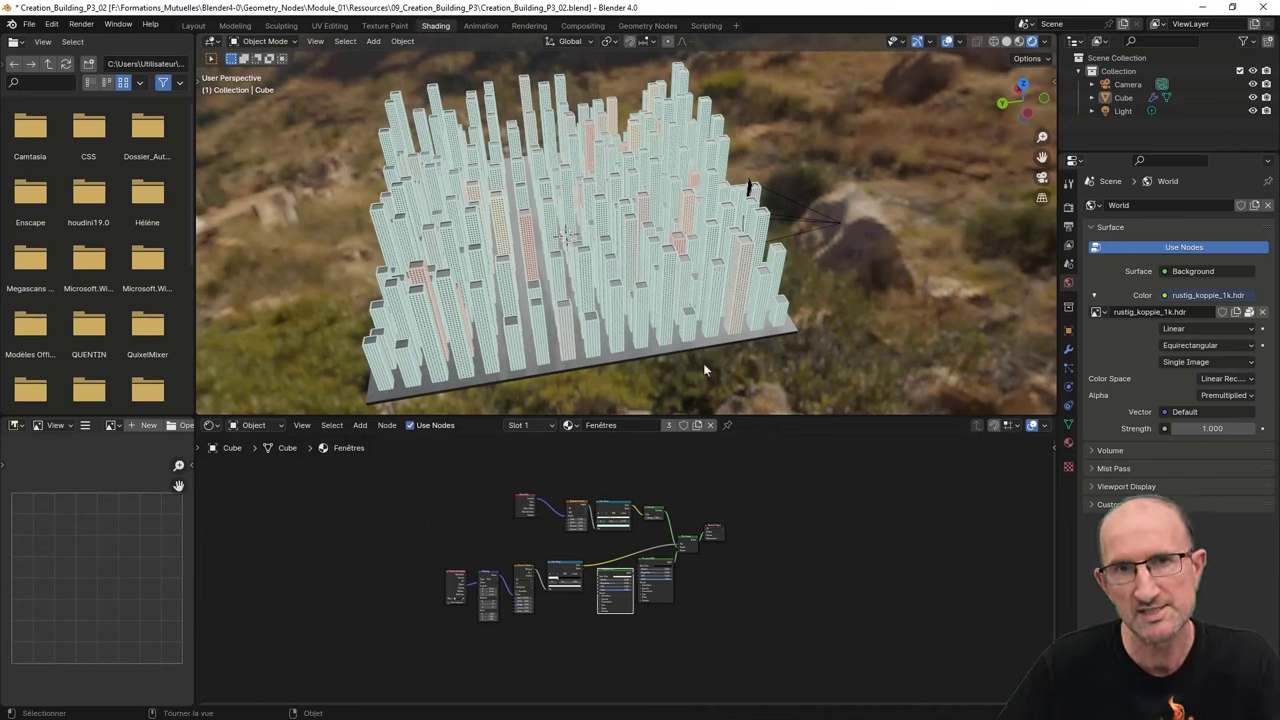
pyautogui.moveTo(689, 345)
pyautogui.mouseDown(button='middle')
pyautogui.moveTo(709, 303)
pyautogui.moveTo(630, 263)
pyautogui.moveTo(697, 235)
pyautogui.mouseUp(button='middle')
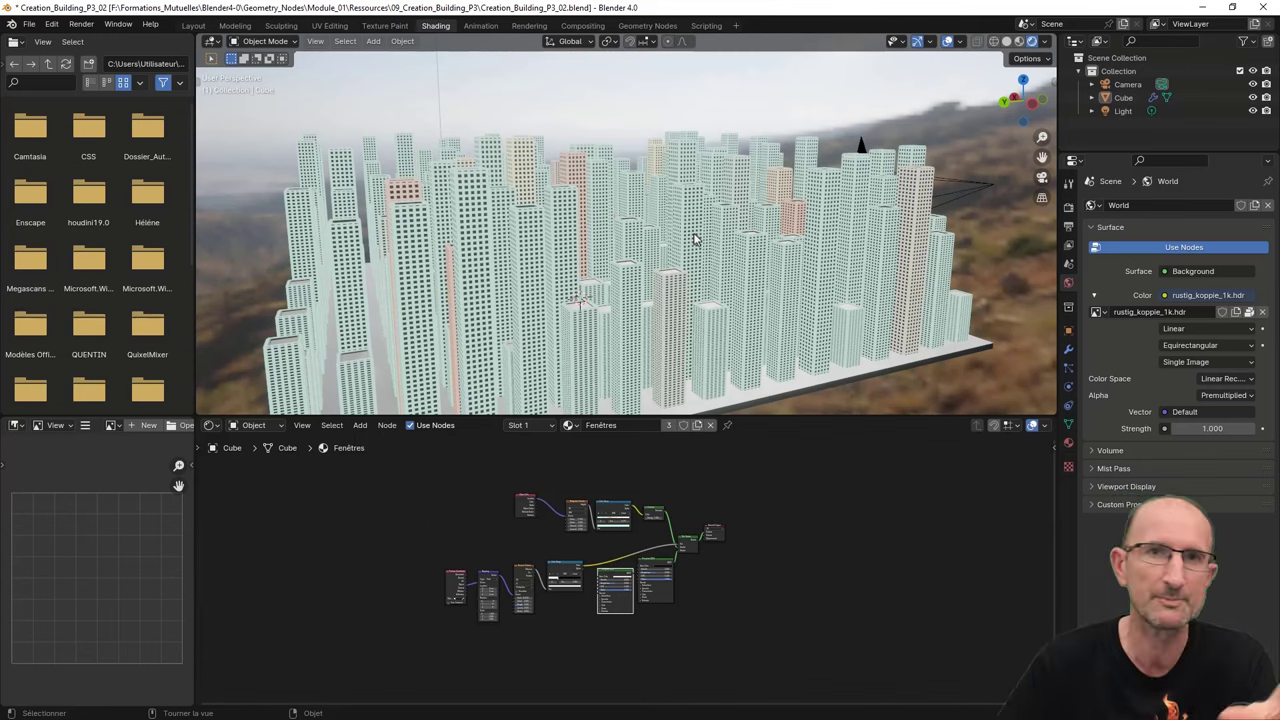
pyautogui.moveTo(695, 238); pyautogui.dragTo(590, 244, button='middle')
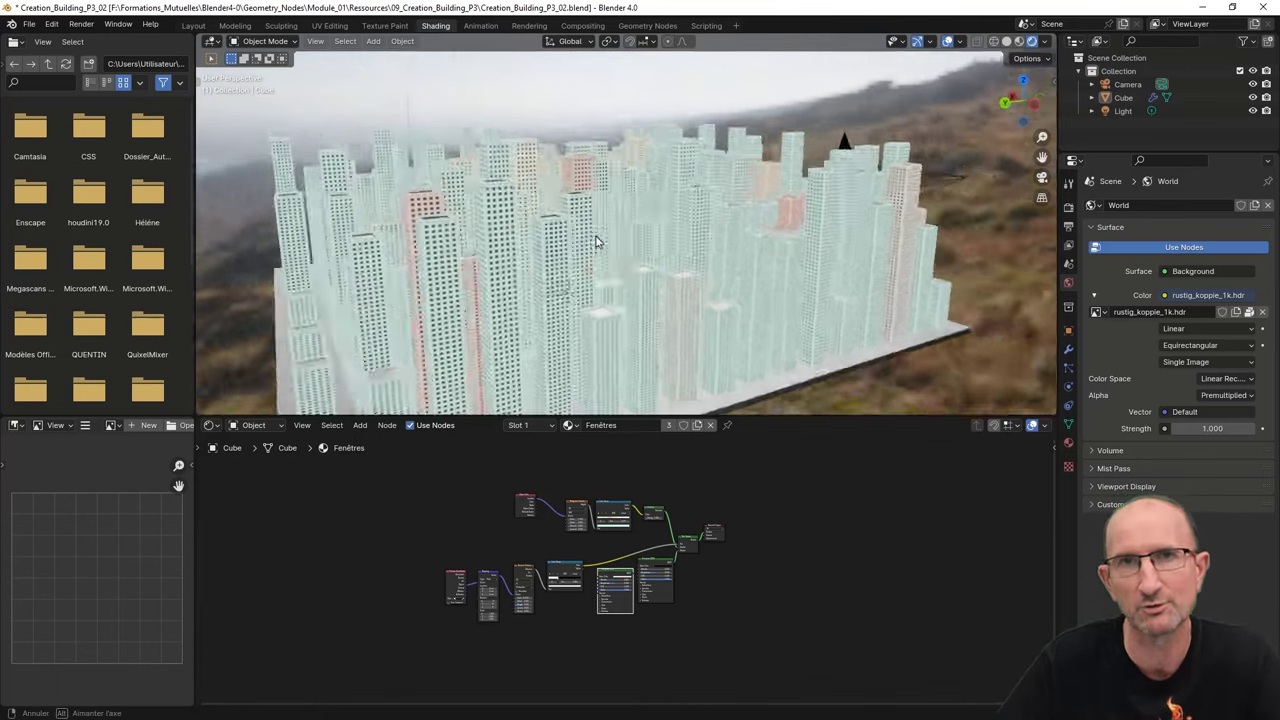
pyautogui.moveTo(687, 194); pyautogui.dragTo(685, 195, button='middle')
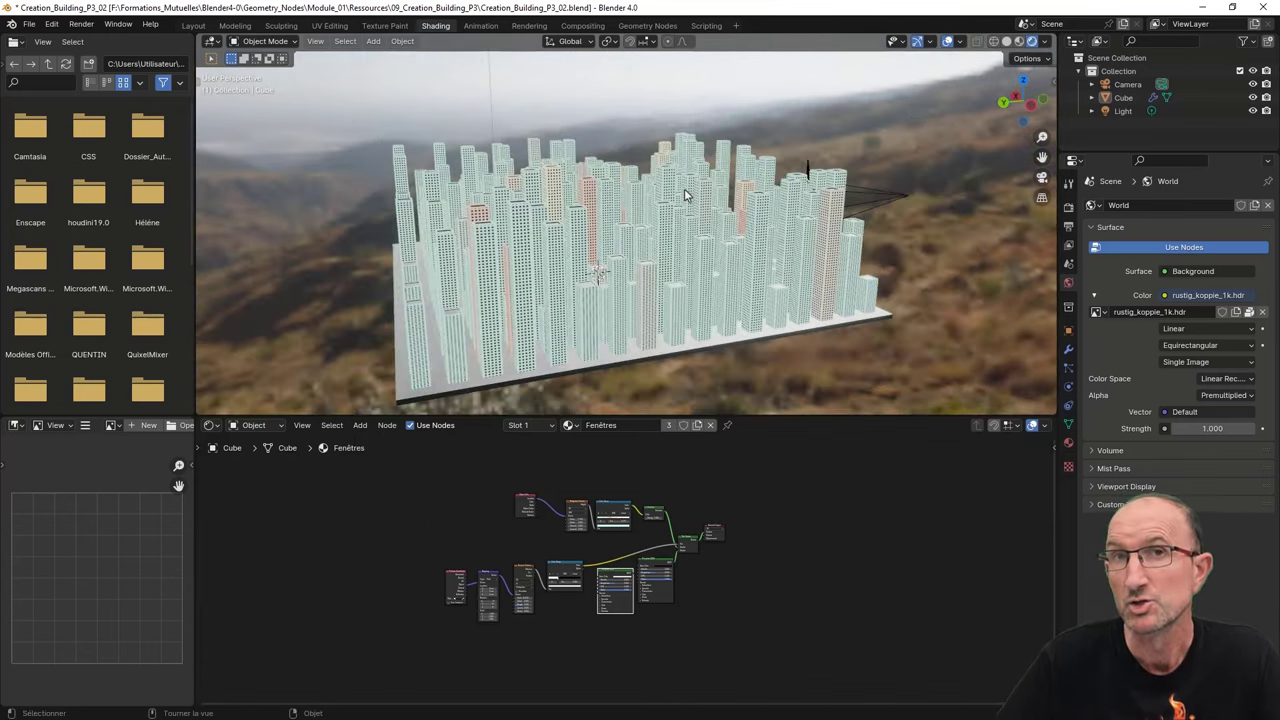